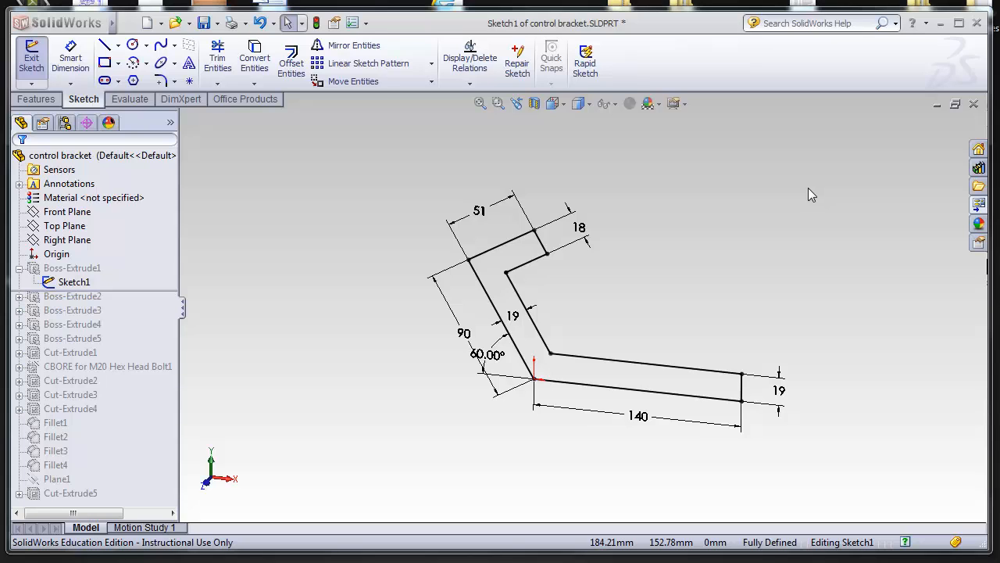
# - Examine the dimensioned bracket profile sketch from different angles and zoom levels
pyautogui.moveTo(604, 323)
pyautogui.mouseDown(button='middle')
pyautogui.moveTo(619, 299)
pyautogui.moveTo(639, 302)
pyautogui.moveTo(632, 293)
pyautogui.moveTo(598, 283)
pyautogui.moveTo(523, 310)
pyautogui.moveTo(619, 303)
pyautogui.mouseUp(button='middle')
pyautogui.moveTo(706, 273)
pyautogui.mouseDown(button='middle')
pyautogui.moveTo(675, 291)
pyautogui.moveTo(605, 290)
pyautogui.moveTo(636, 286)
pyautogui.moveTo(617, 299)
pyautogui.moveTo(646, 279)
pyautogui.moveTo(710, 283)
pyautogui.mouseUp(button='middle')
pyautogui.moveTo(618, 307)
pyautogui.mouseDown(button='middle')
pyautogui.moveTo(625, 295)
pyautogui.moveTo(648, 324)
pyautogui.moveTo(546, 310)
pyautogui.mouseUp(button='middle')
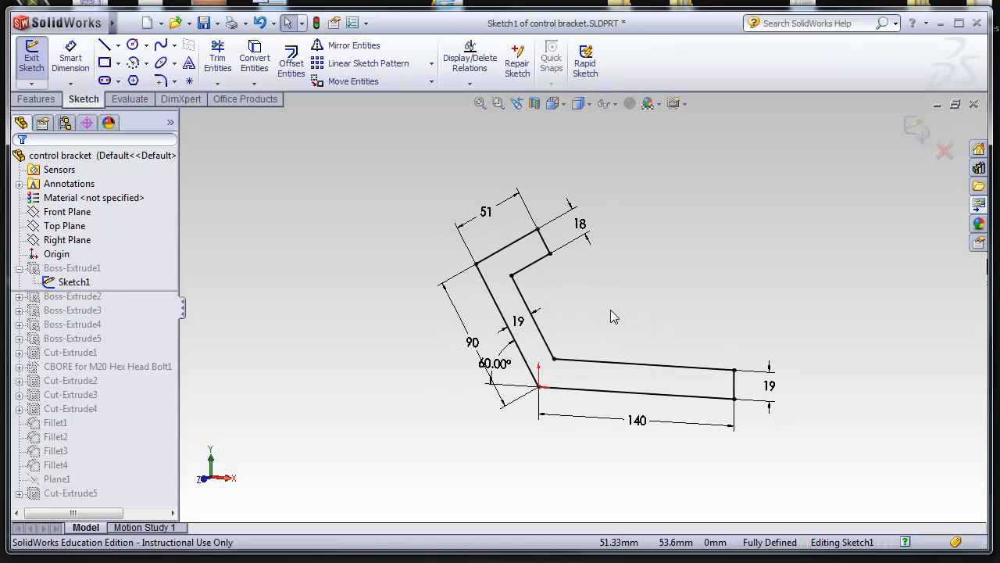
pyautogui.scroll(-3, 610, 309)
pyautogui.scroll(5, 610, 309)
pyautogui.scroll(-2, 610, 310)
pyautogui.scroll(1, 609, 315)
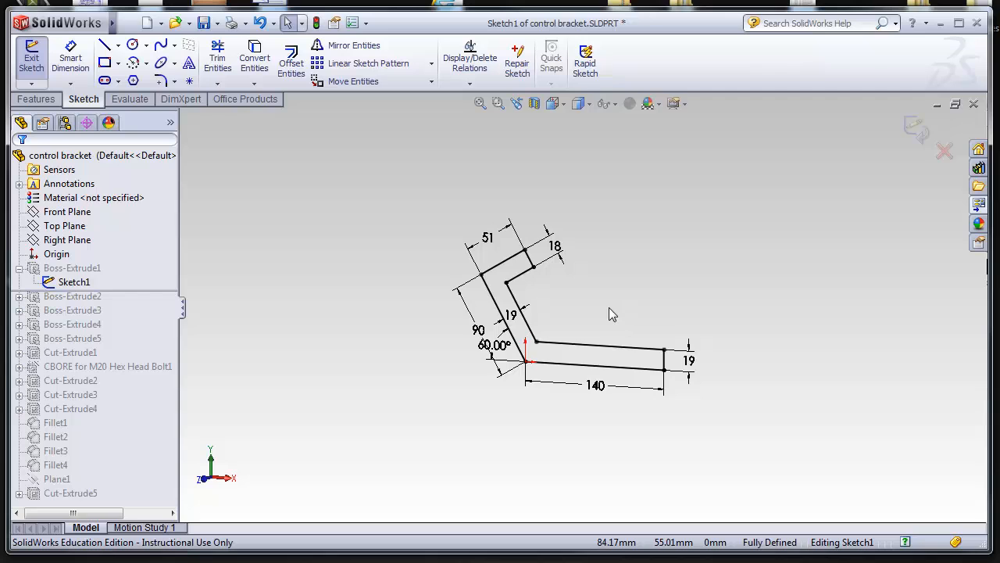
pyautogui.moveTo(620, 295)
pyautogui.keyDown('ctrl'); pyautogui.mouseDown(button='middle')
pyautogui.moveTo(430, 339)
pyautogui.moveTo(680, 313)
pyautogui.moveTo(641, 308)
pyautogui.mouseUp(button='middle'); pyautogui.keyUp('ctrl')
pyautogui.scroll(-2, 568, 327)
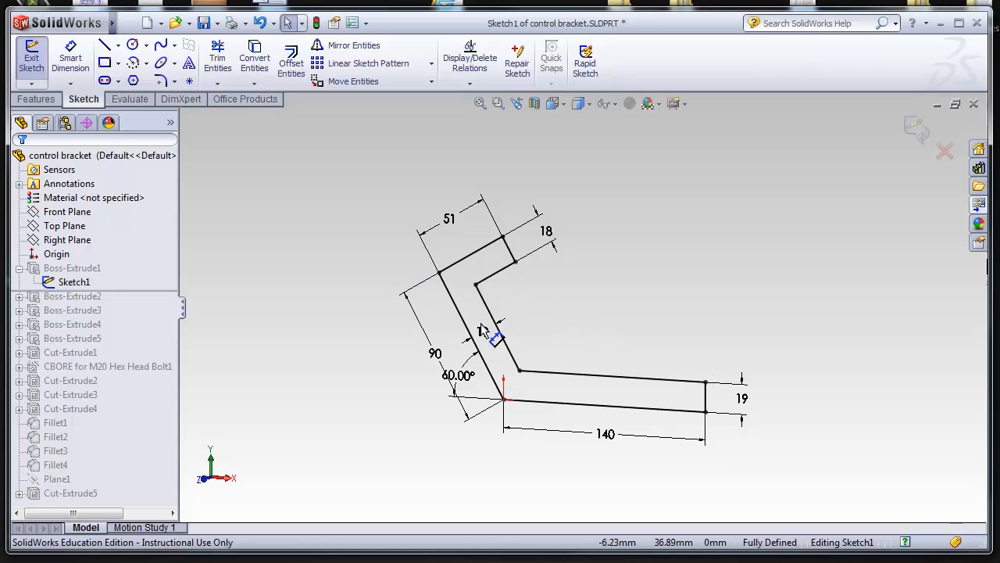
# - Try a length of 75 mm for the edge at the upper end of the profile and undo the change
pyautogui.doubleClick(451, 222)
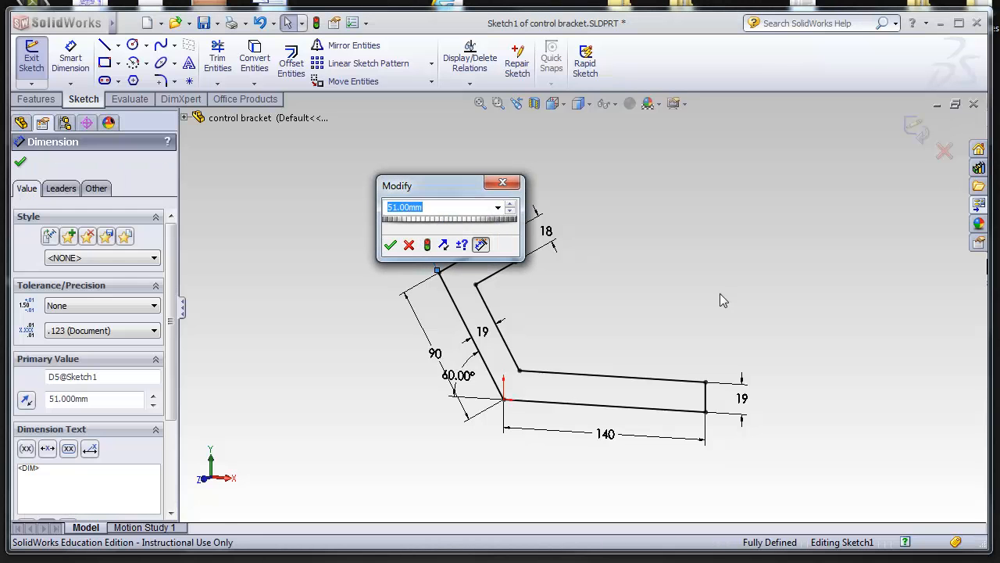
pyautogui.write('75')
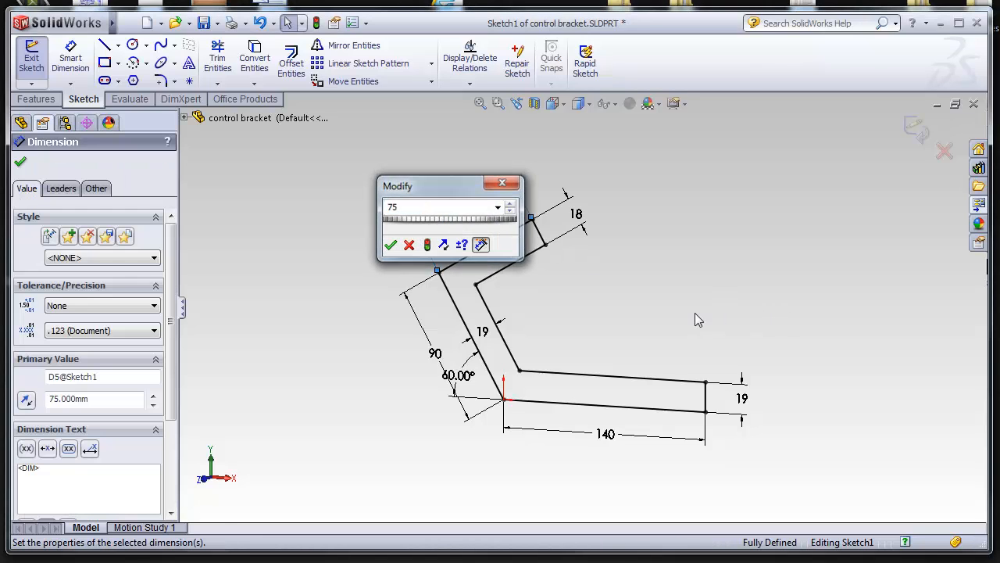
pyautogui.press('Return')
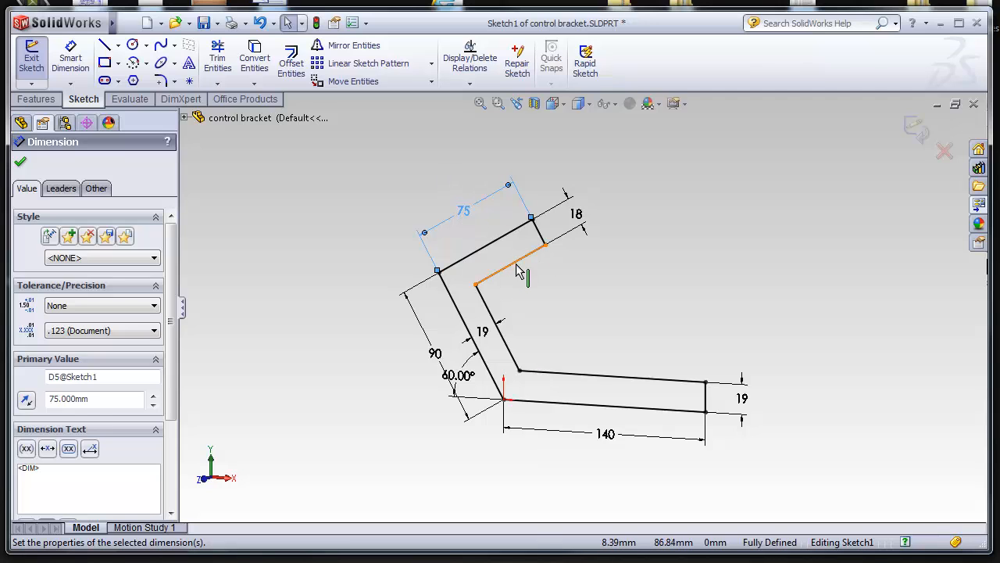
pyautogui.hotkey('ctrl', 'z')
# - Try an angle of 80 degrees for the profile's slanted arm and undo the change
pyautogui.click(465, 379)
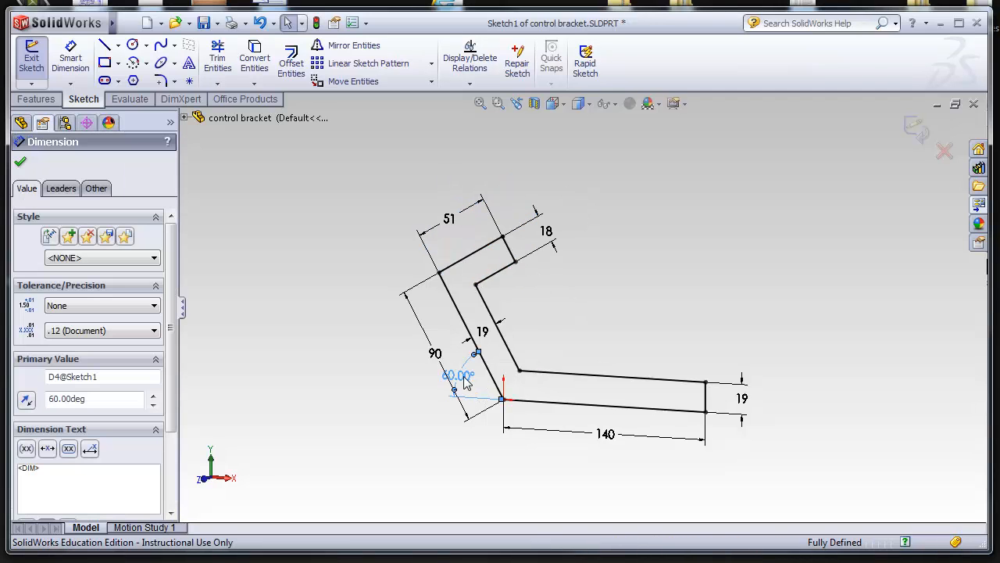
pyautogui.doubleClick(464, 379)
pyautogui.write('80')
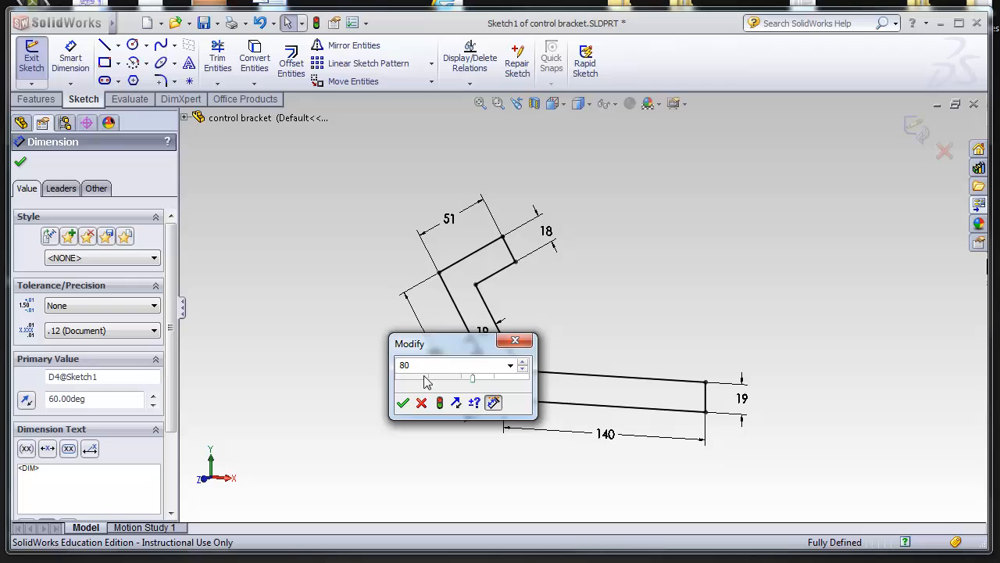
pyautogui.click(403, 403)
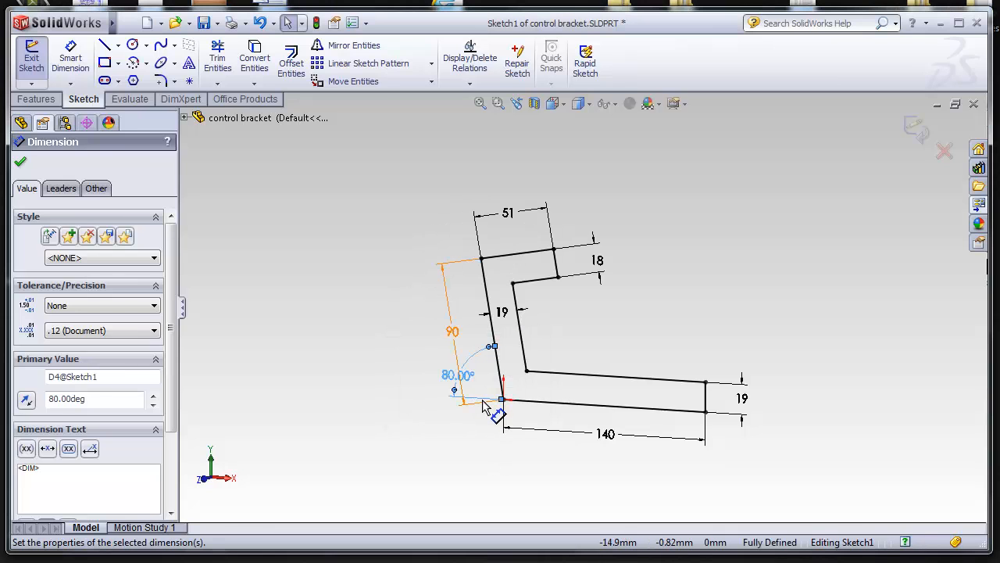
pyautogui.hotkey('ctrl', 'z')
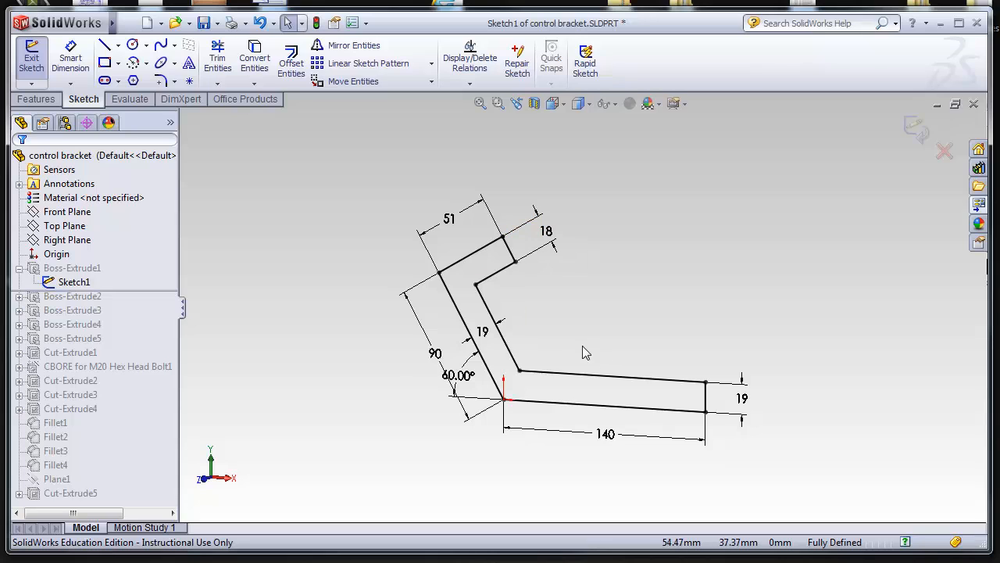
# - Exit the bracket profile sketch to return to the extruded body
pyautogui.click(32, 57)
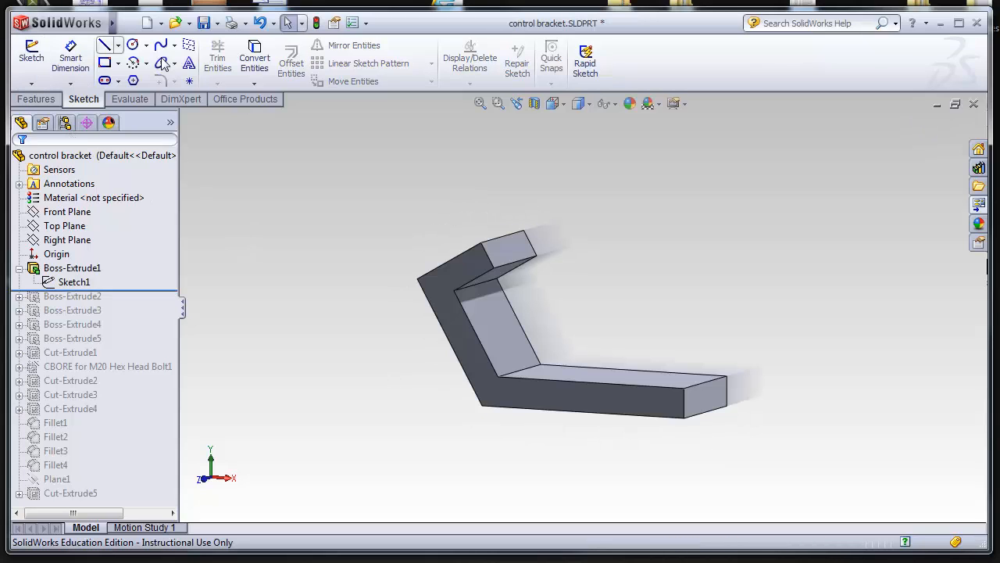
pyautogui.click(35, 100)
pyautogui.click(84, 100)
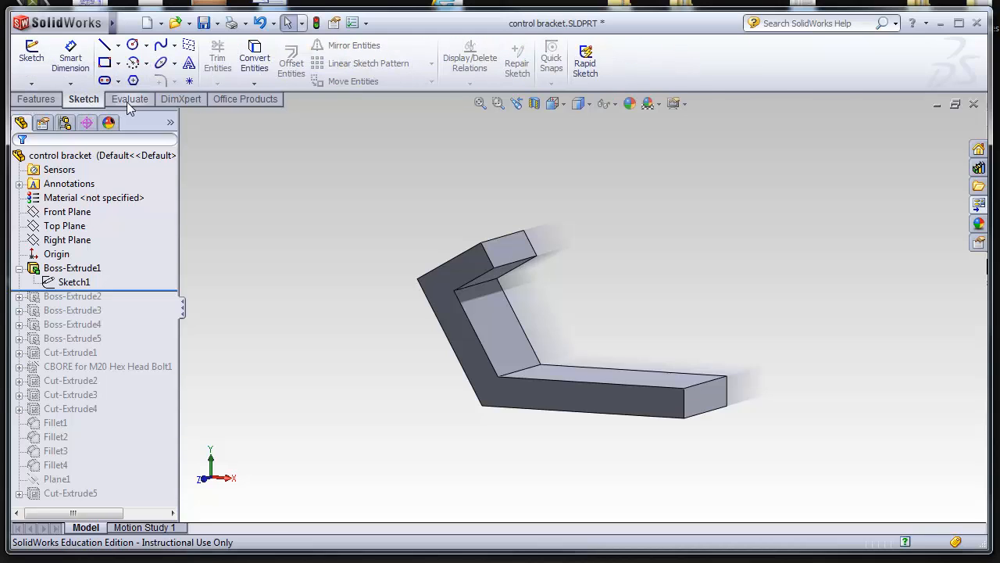
pyautogui.click(130, 105)
pyautogui.click(190, 101)
pyautogui.click(238, 100)
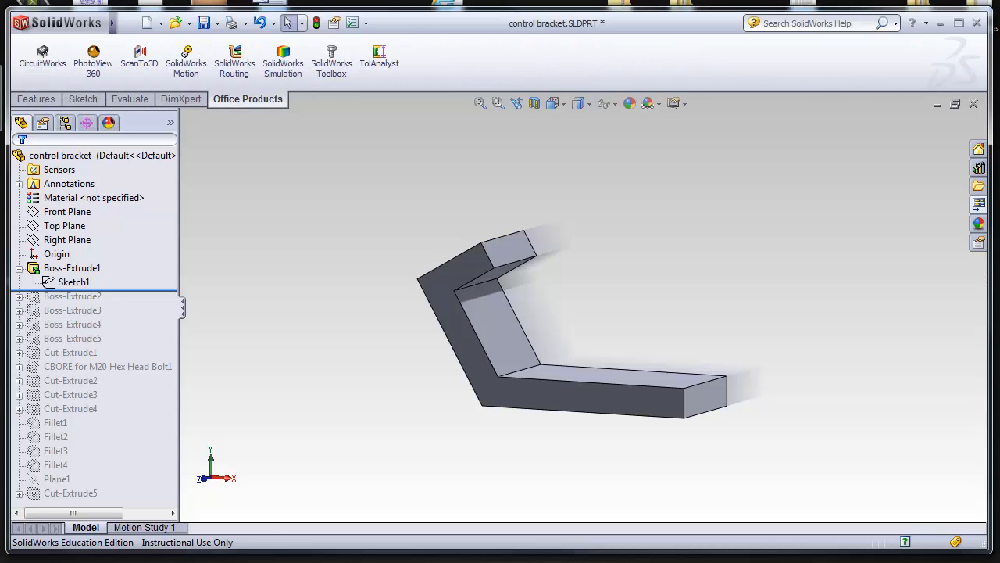
pyautogui.click(39, 100)
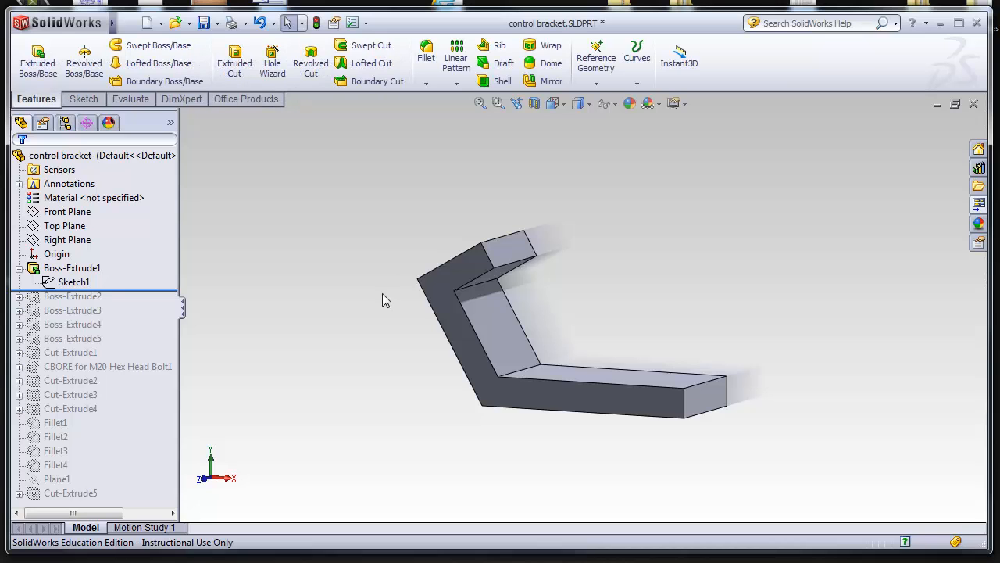
# - Open the definition of Boss-Extrude1 and examine its end condition, depth and preview
pyautogui.moveTo(439, 206); pyautogui.dragTo(413, 252, button='middle')
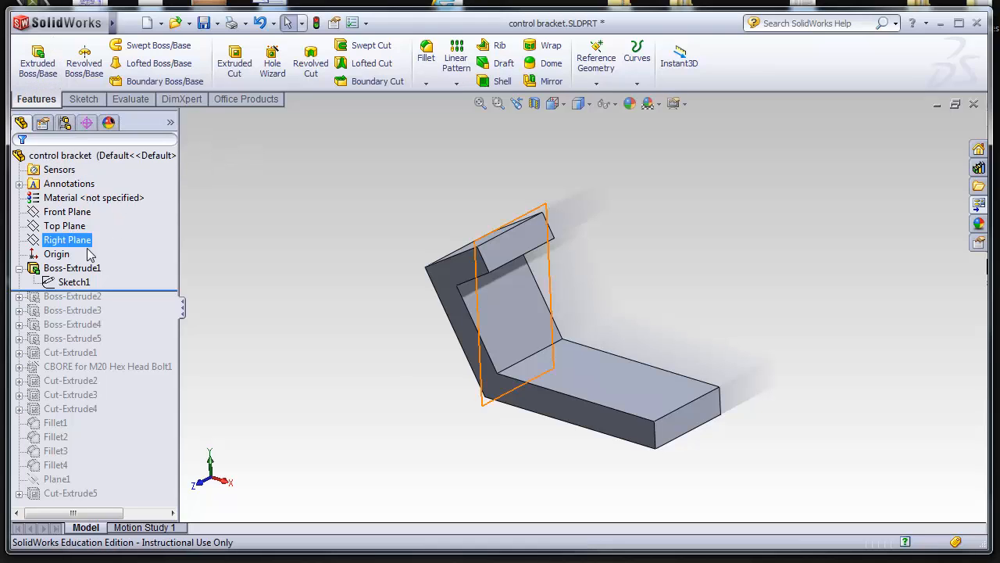
pyautogui.click(67, 271)
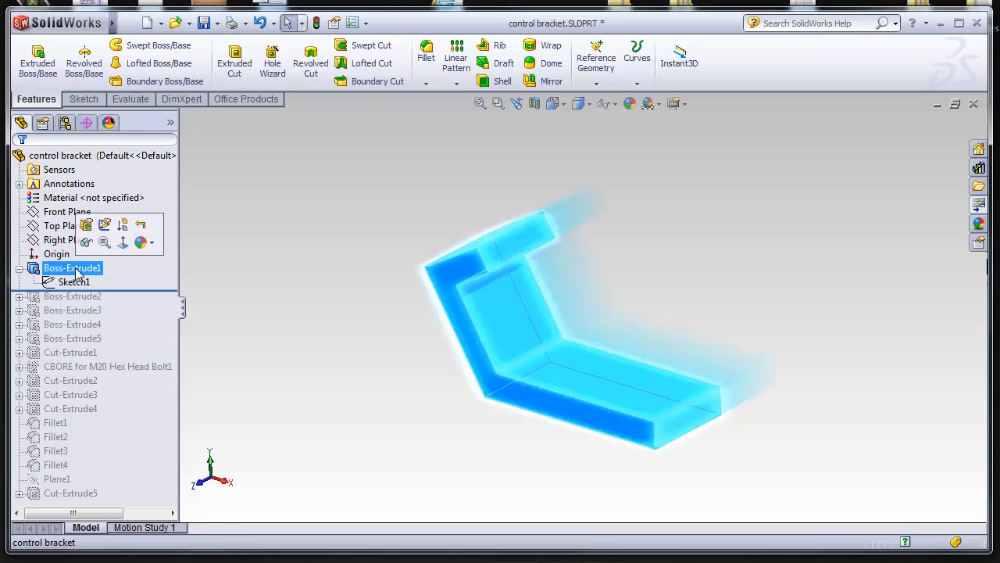
pyautogui.click(83, 226)
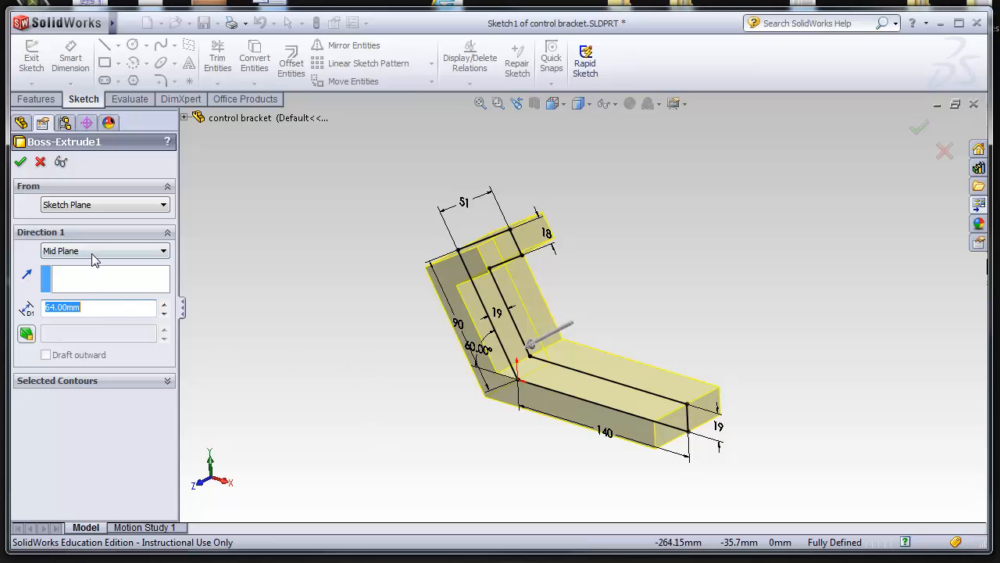
pyautogui.moveTo(422, 425); pyautogui.dragTo(495, 406, button='middle')
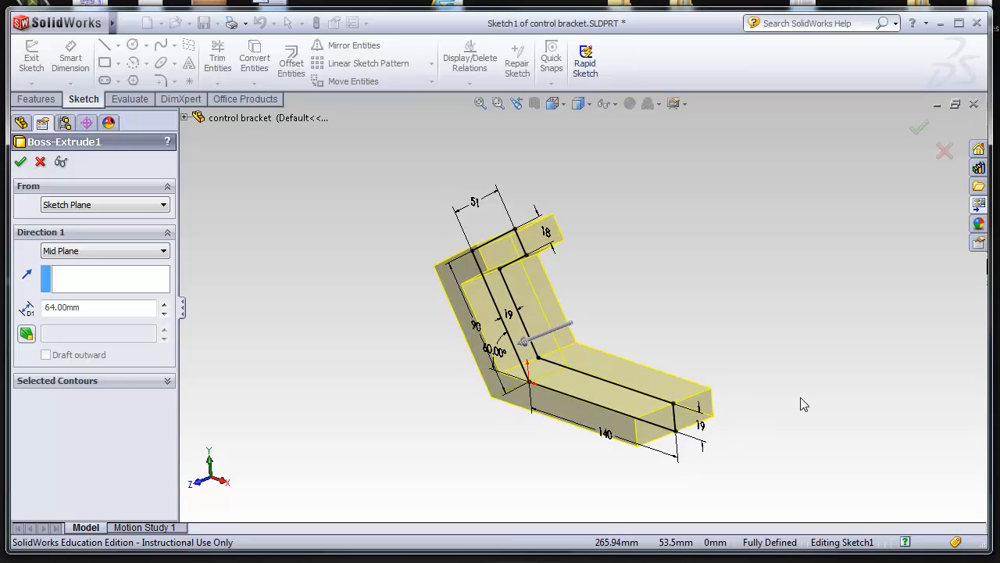
pyautogui.moveTo(799, 404); pyautogui.dragTo(664, 415, button='middle')
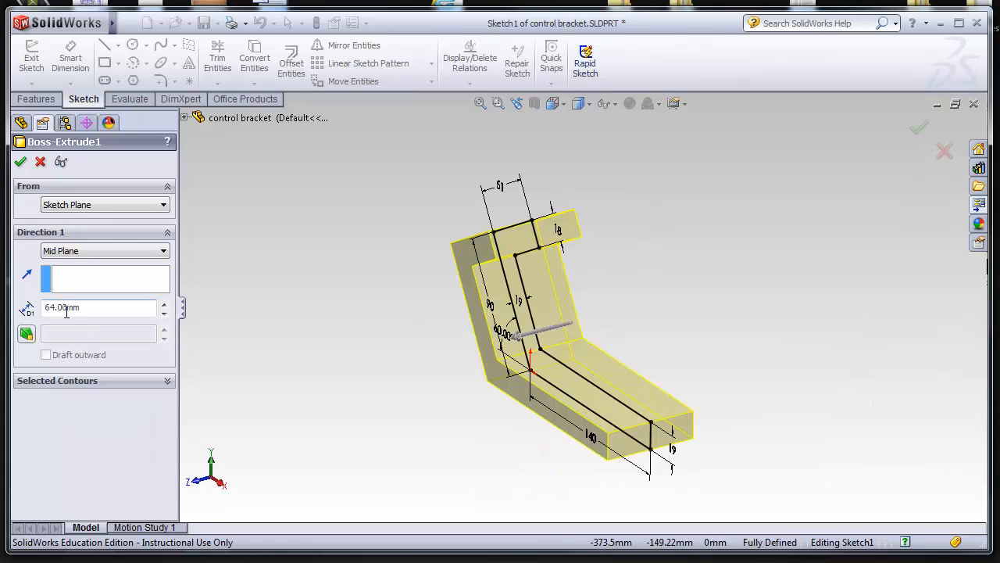
# - Roll the feature history forward to include Boss-Extrude2 and inspect the rounded end of the upper arm
pyautogui.moveTo(152, 288); pyautogui.dragTo(154, 301)
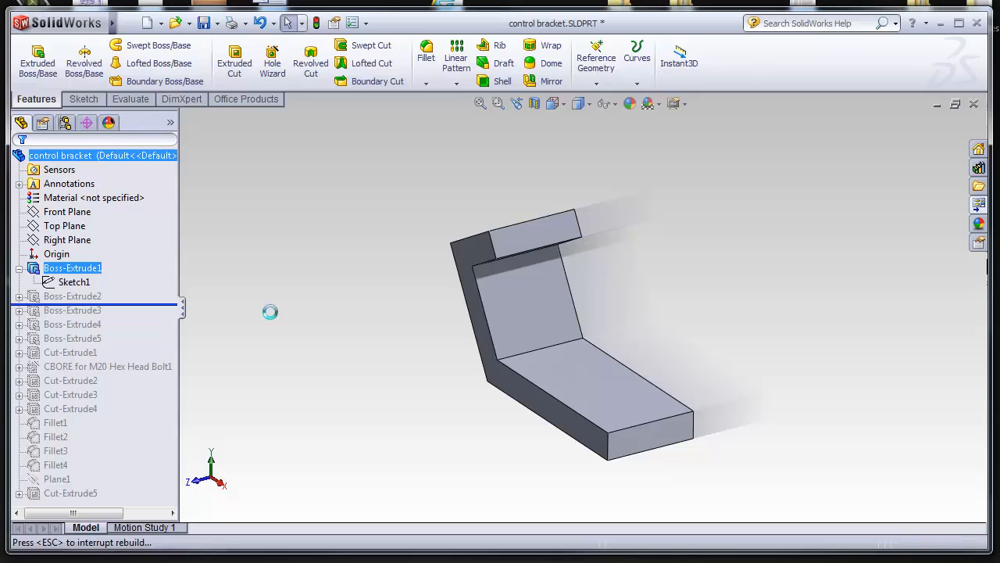
pyautogui.click(89, 396)
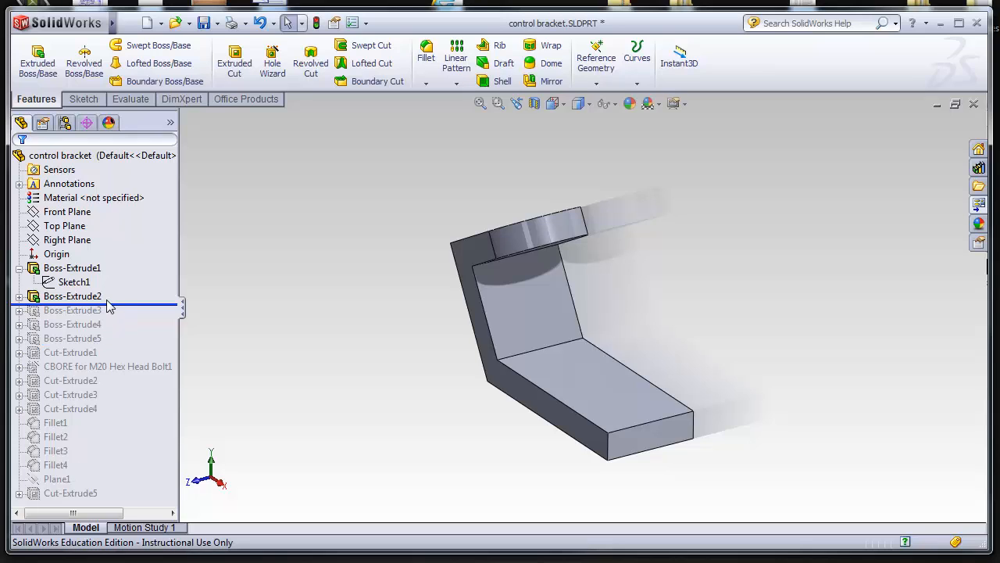
pyautogui.moveTo(485, 391); pyautogui.dragTo(500, 339, button='middle')
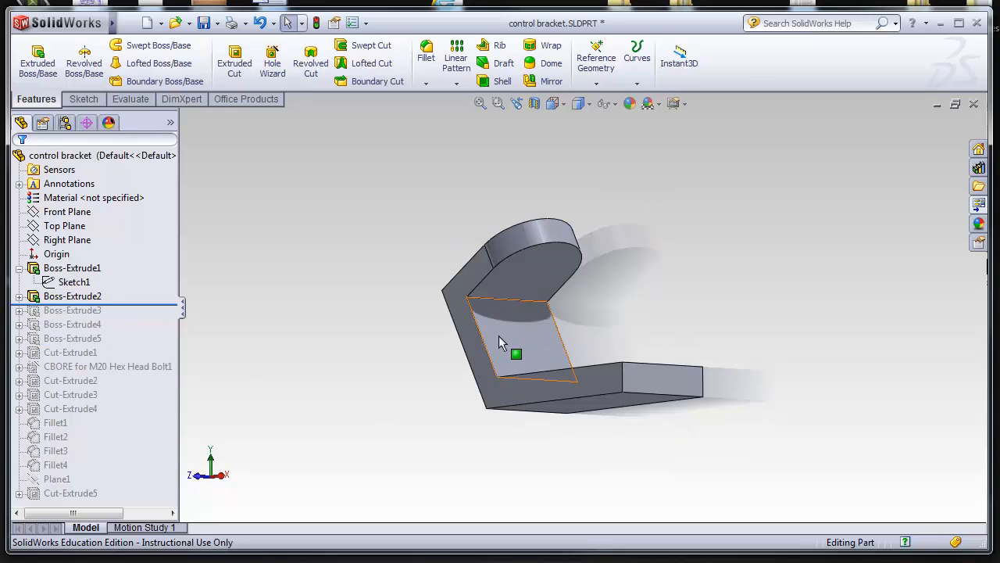
# - Open Sketch2 of Boss-Extrude2 for editing and examine how its circle lies on the upper arm's flat face
pyautogui.click(88, 101)
pyautogui.click(18, 297)
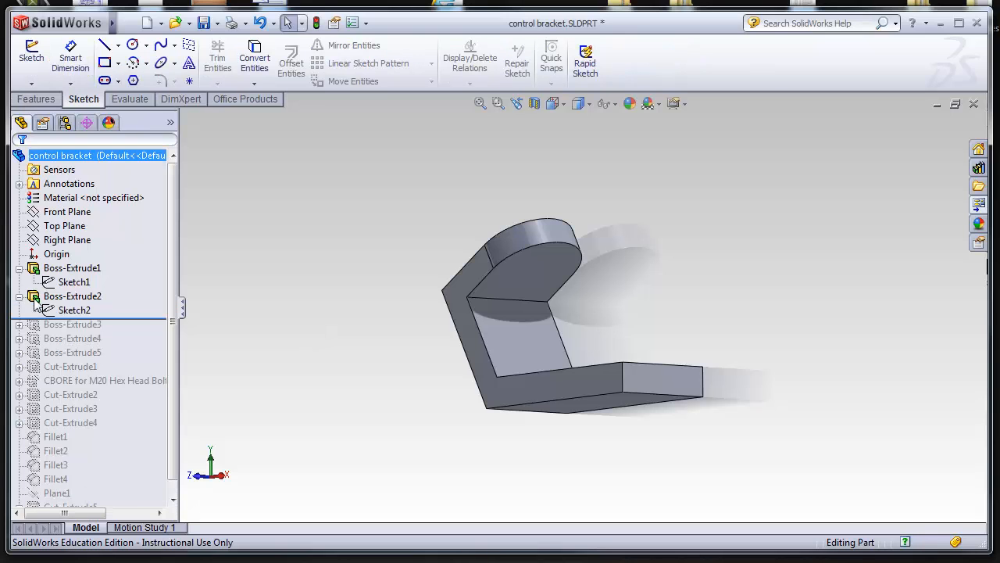
pyautogui.click(74, 310)
pyautogui.click(81, 285)
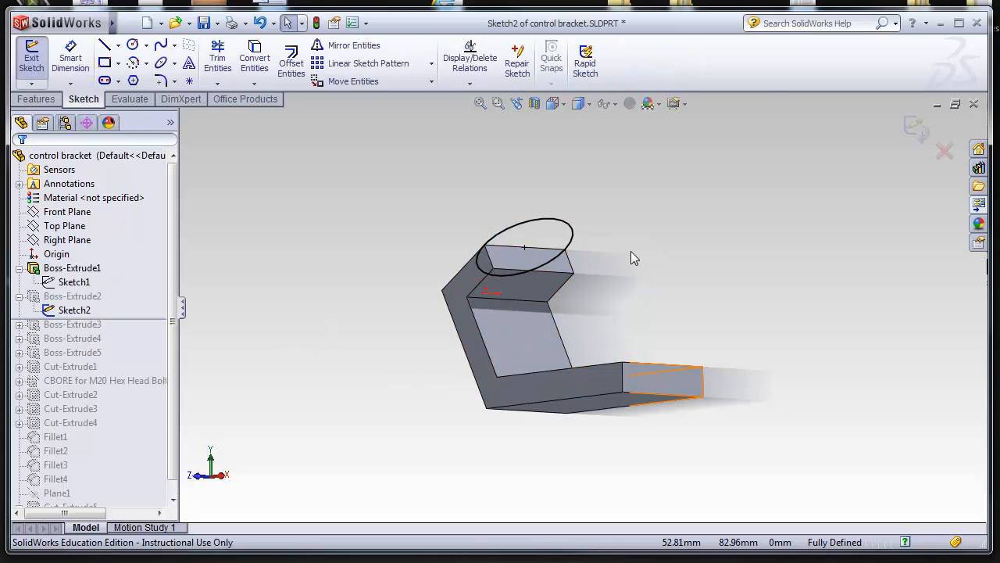
pyautogui.moveTo(631, 257)
pyautogui.mouseDown(button='middle')
pyautogui.moveTo(635, 354)
pyautogui.moveTo(645, 375)
pyautogui.moveTo(615, 268)
pyautogui.moveTo(659, 402)
pyautogui.mouseUp(button='middle')
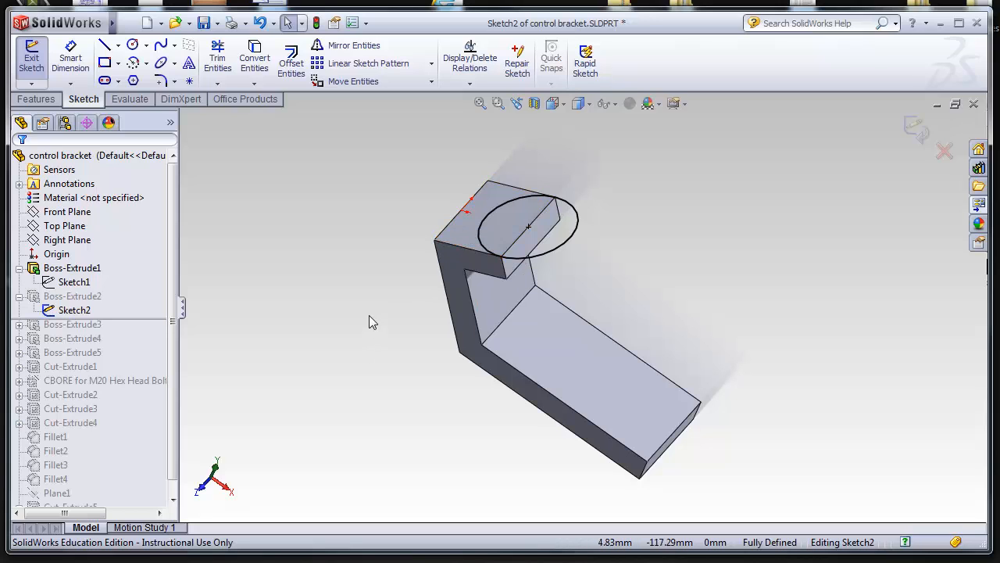
pyautogui.moveTo(369, 316); pyautogui.dragTo(390, 344, button='middle')
pyautogui.click(475, 248)
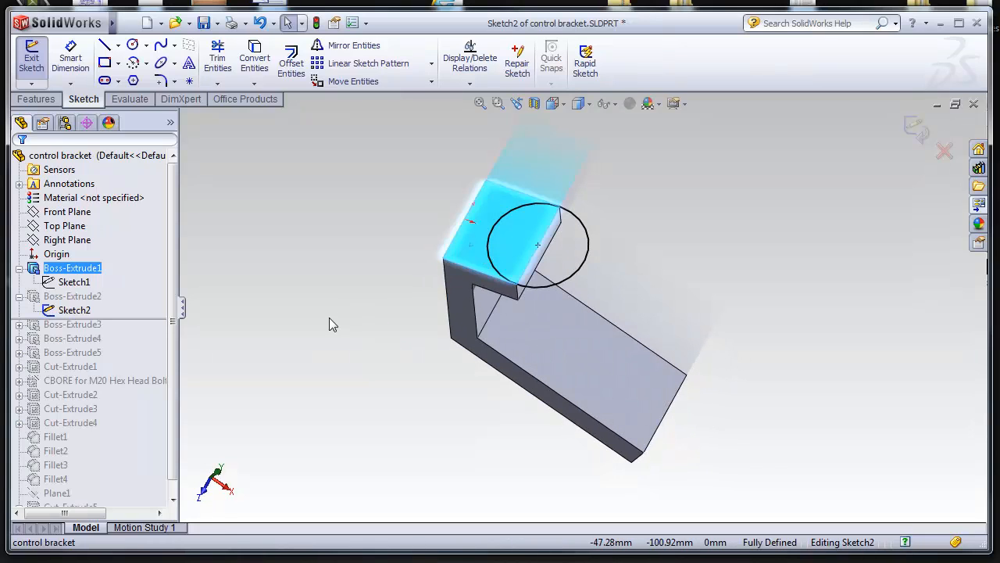
pyautogui.click(374, 299)
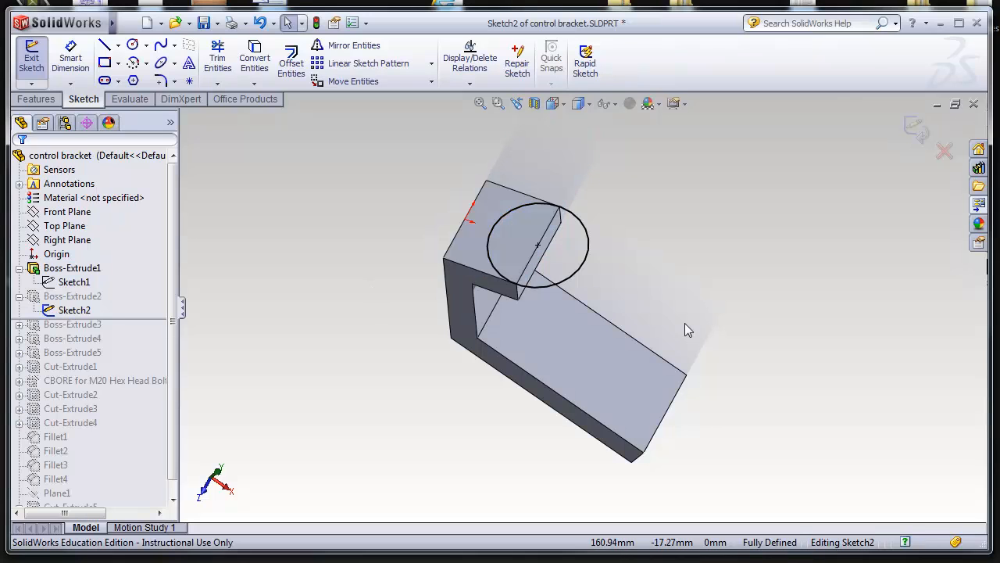
pyautogui.moveTo(684, 323); pyautogui.dragTo(666, 310, button='middle')
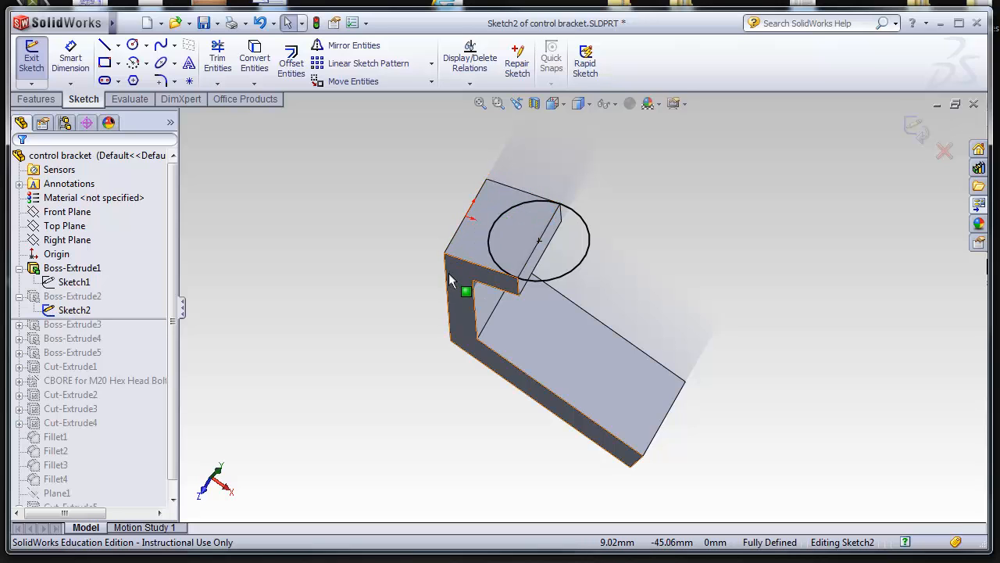
# - Exit the circle sketch and examine the end condition and target face in the definition of Boss-Extrude2
pyautogui.click(918, 128)
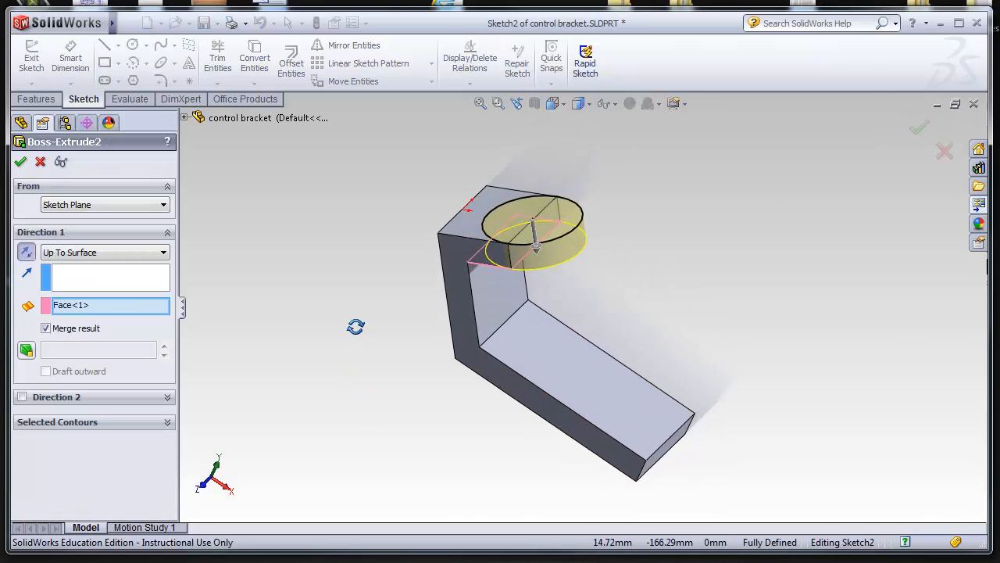
pyautogui.moveTo(356, 327); pyautogui.dragTo(362, 268, button='middle')
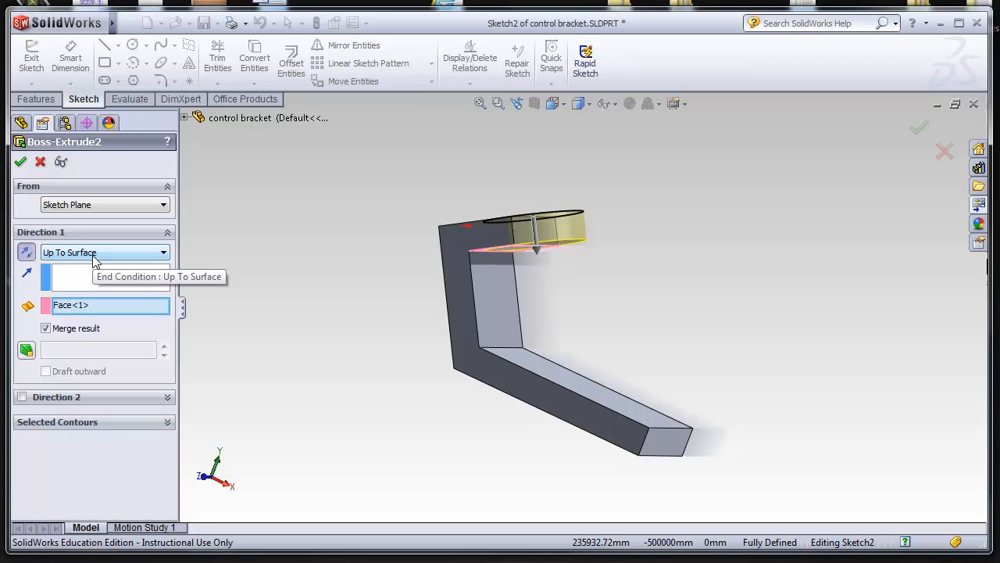
pyautogui.moveTo(389, 335); pyautogui.dragTo(457, 230, button='middle')
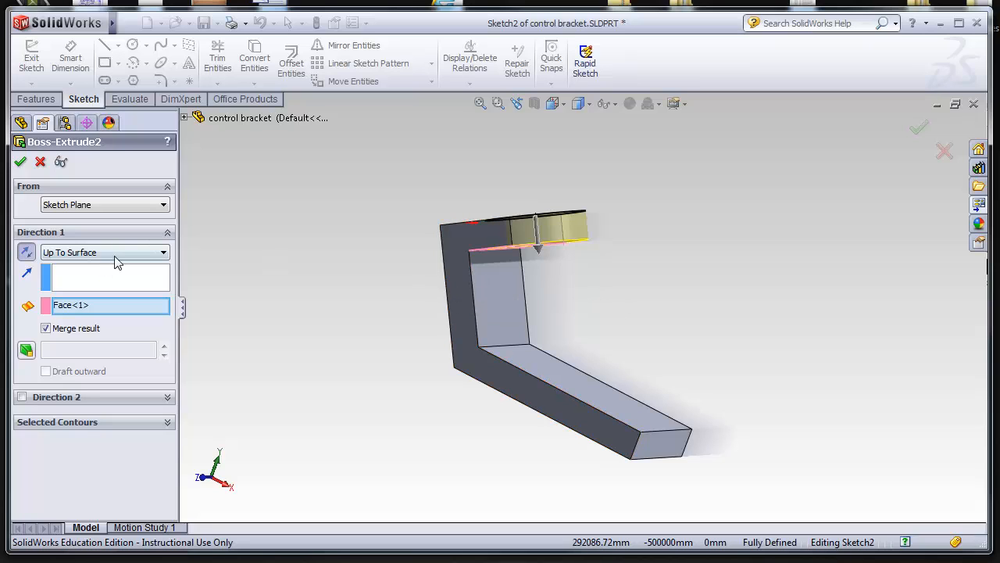
pyautogui.moveTo(633, 288); pyautogui.dragTo(627, 280, button='middle')
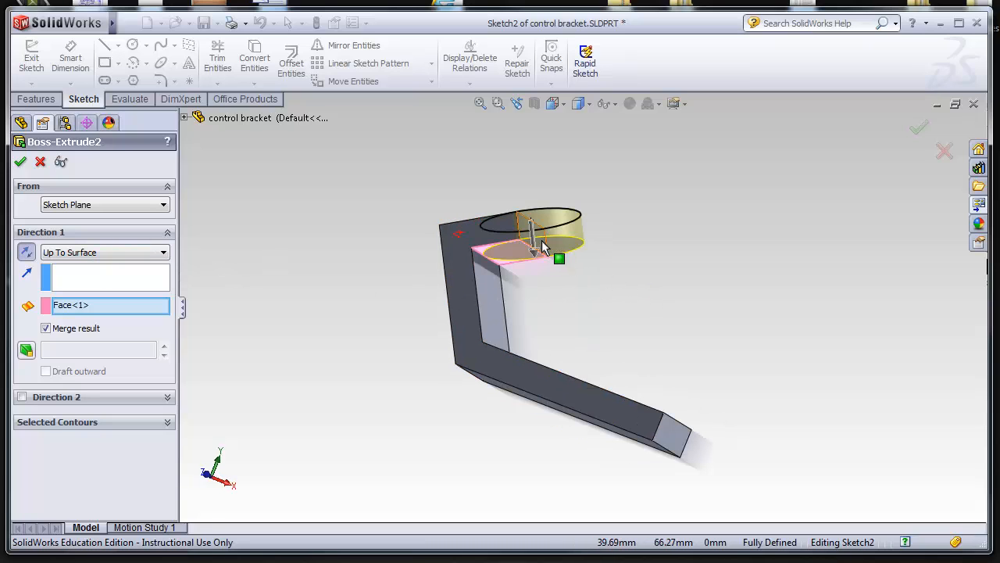
pyautogui.press('Return')
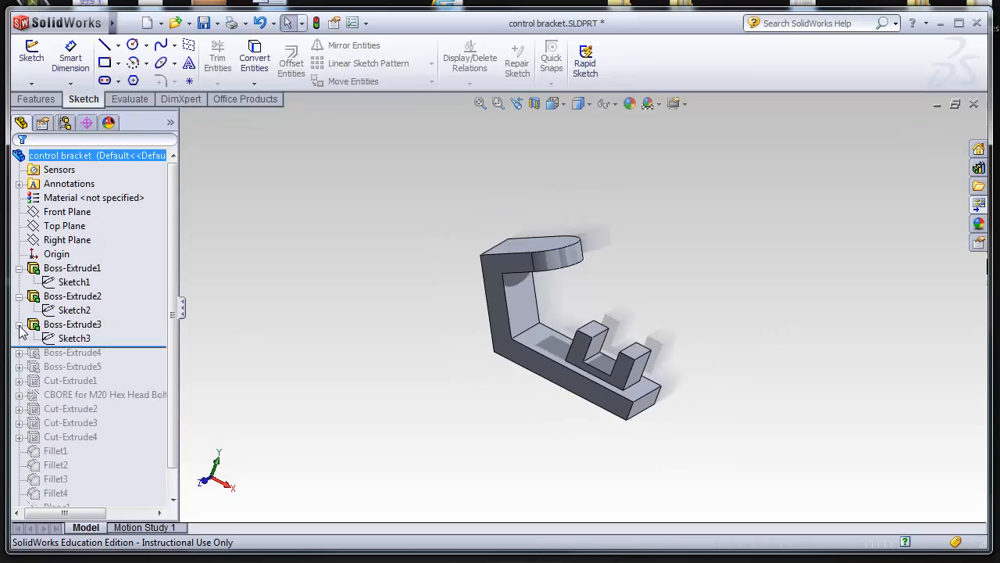
# - Open Sketch3 of Boss-Extrude3 for editing and examine the U-shaped profile on the lower arm
pyautogui.click(69, 338)
pyautogui.click(92, 301)
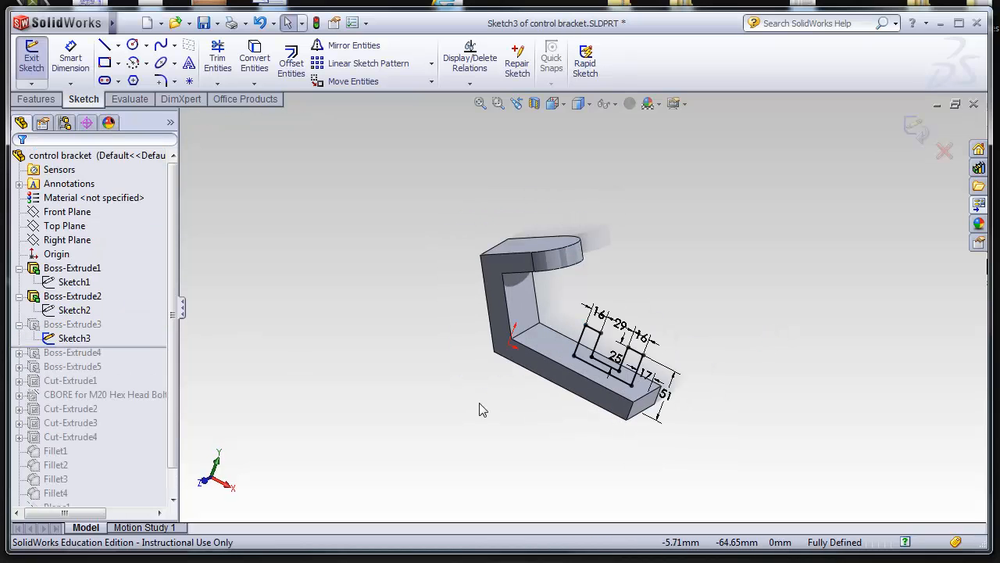
pyautogui.moveTo(479, 409)
pyautogui.mouseDown(button='middle')
pyautogui.moveTo(534, 389)
pyautogui.moveTo(437, 389)
pyautogui.moveTo(479, 362)
pyautogui.mouseUp(button='middle')
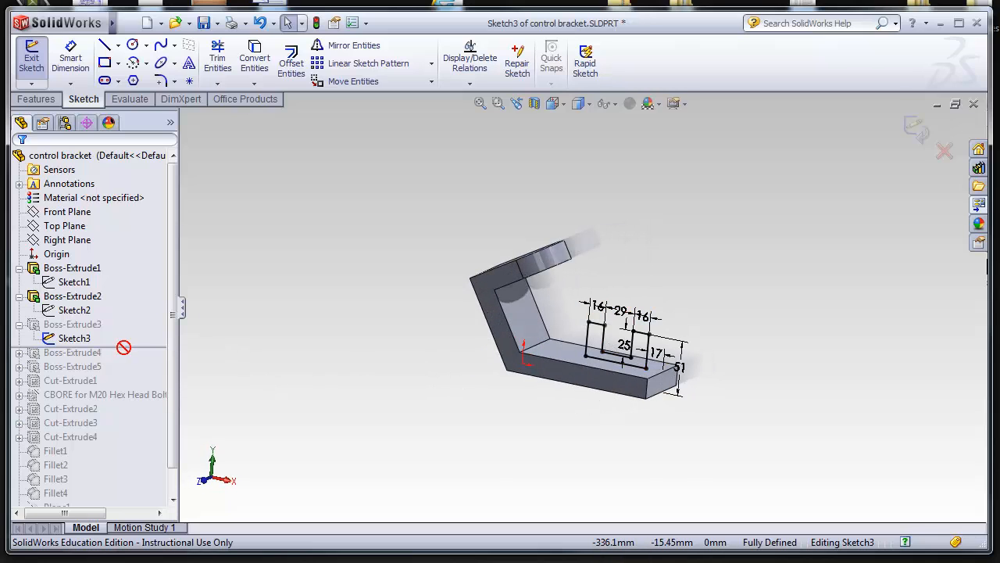
# - Exit the U-shaped profile sketch and examine the extrusion settings in the definition of Boss-Extrude3
pyautogui.click(909, 129)
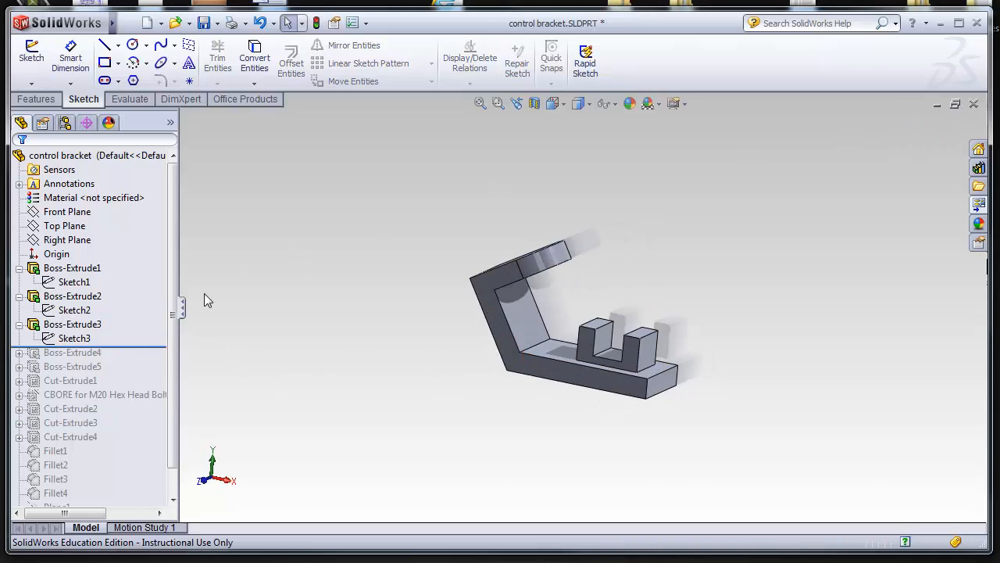
pyautogui.click(135, 346)
pyautogui.click(64, 324)
pyautogui.click(72, 283)
pyautogui.moveTo(522, 409)
pyautogui.mouseDown(button='middle')
pyautogui.moveTo(462, 420)
pyautogui.moveTo(478, 394)
pyautogui.mouseUp(button='middle')
pyautogui.click(919, 127)
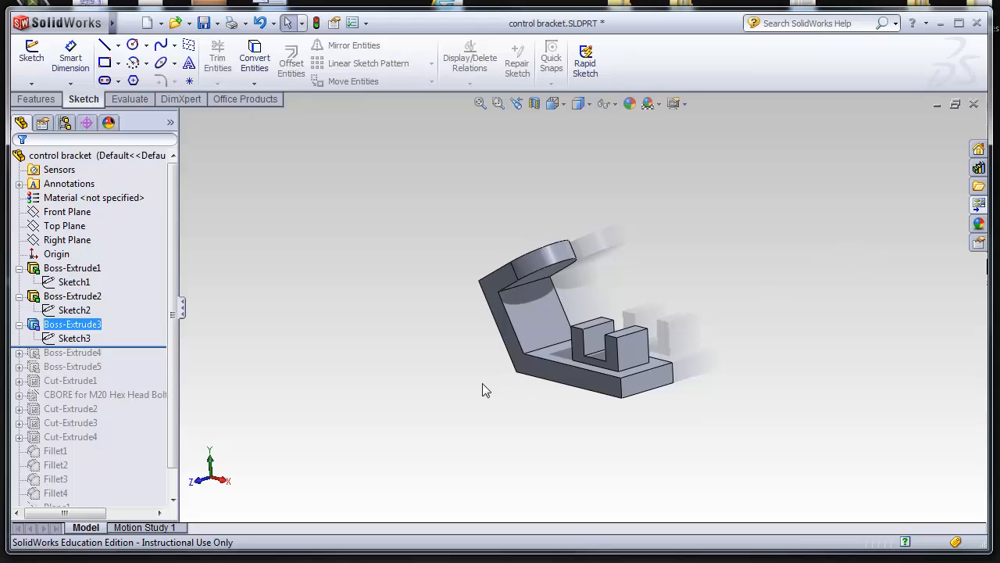
# - Roll the feature history forward to include Boss-Extrude4 and open its Sketch4 for editing to examine the circle on the U-shaped bracket
pyautogui.scroll(-1, 174, 366)
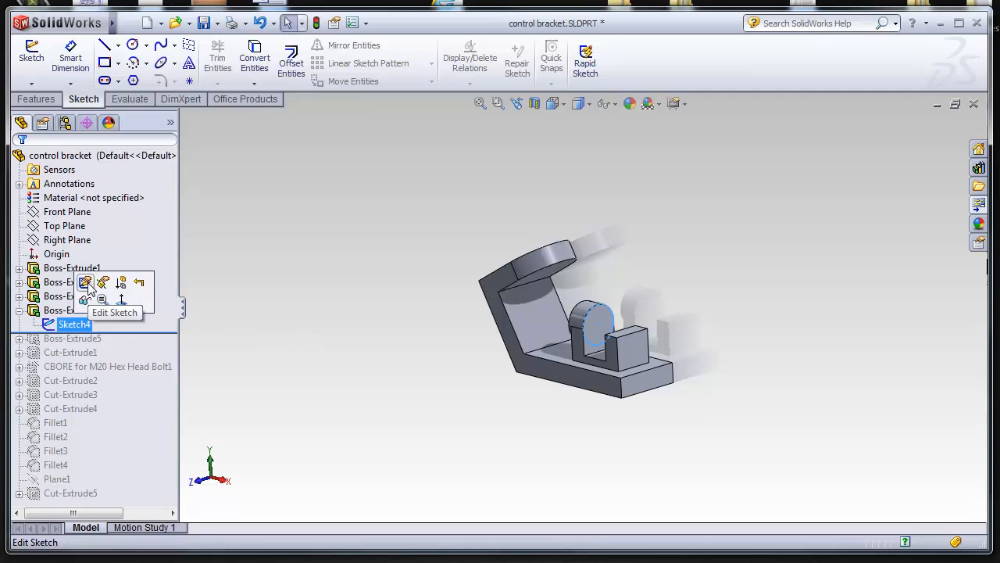
pyautogui.click(88, 288)
pyautogui.moveTo(562, 411)
pyautogui.mouseDown(button='middle')
pyautogui.moveTo(485, 404)
pyautogui.moveTo(618, 411)
pyautogui.moveTo(536, 430)
pyautogui.moveTo(547, 407)
pyautogui.mouseUp(button='middle')
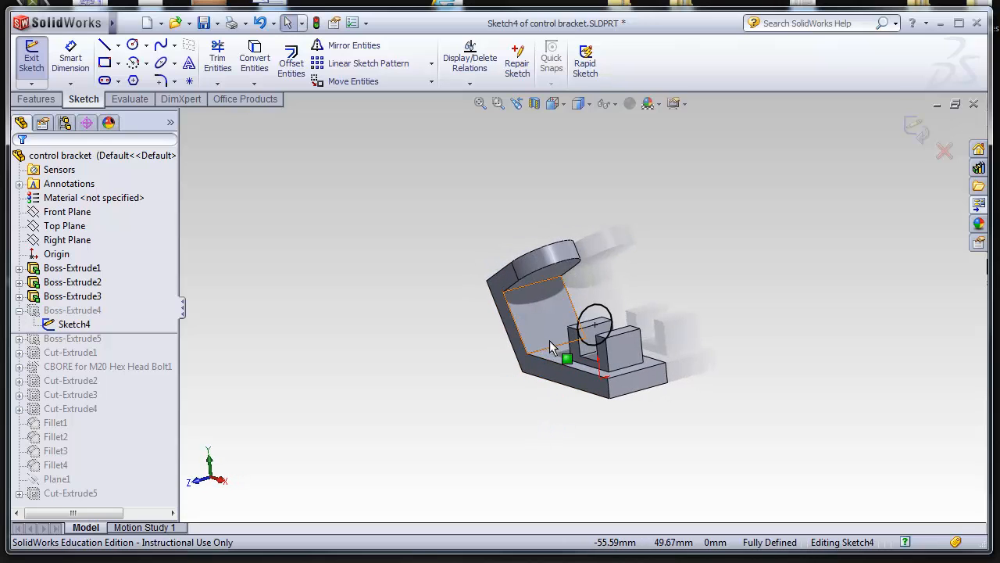
pyautogui.scroll(-5, 551, 348)
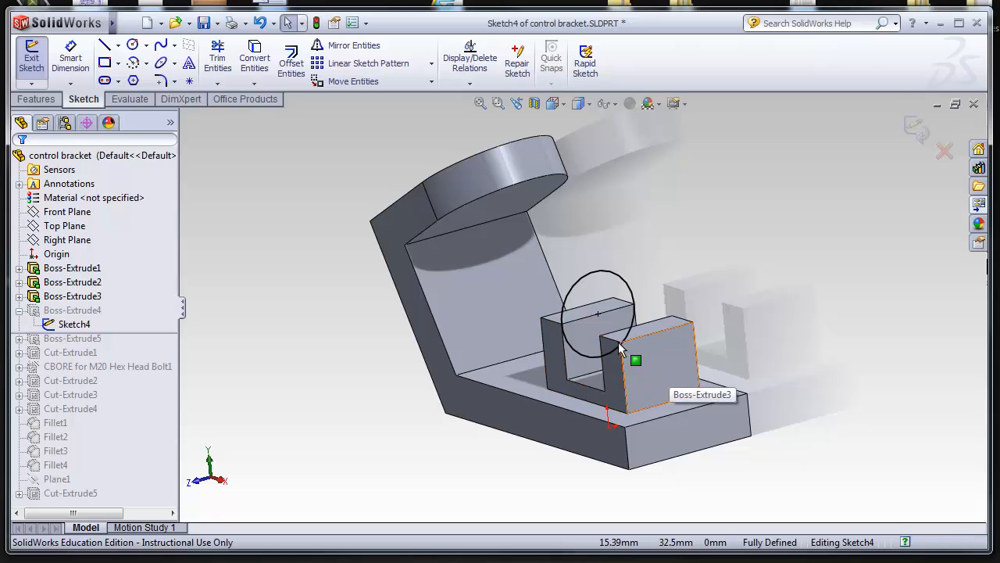
# - Examine the end condition, depth and direction in the definition of Boss-Extrude4
pyautogui.click(72, 310)
pyautogui.click(68, 264)
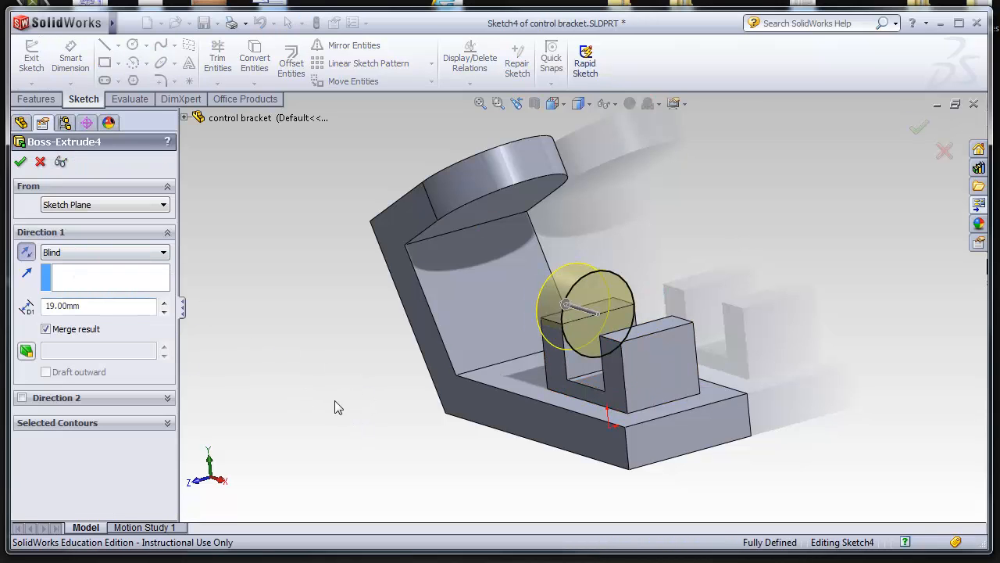
pyautogui.moveTo(335, 400); pyautogui.dragTo(382, 480, button='middle')
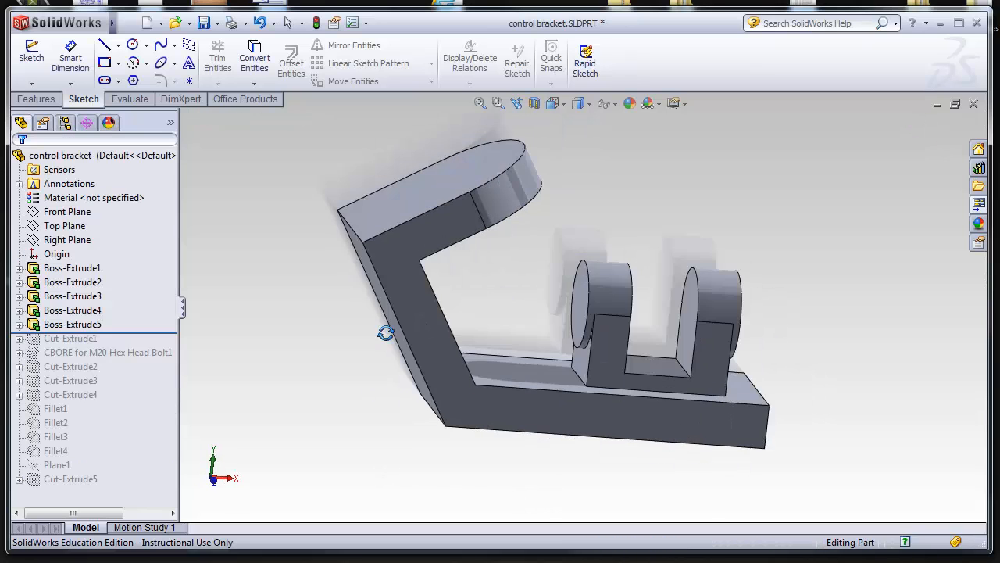
# - Roll the feature history forward past Boss-Extrude5 to include Cut-Extrude1 and inspect the hole through the two round lugs
pyautogui.moveTo(384, 333); pyautogui.dragTo(350, 331, button='middle')
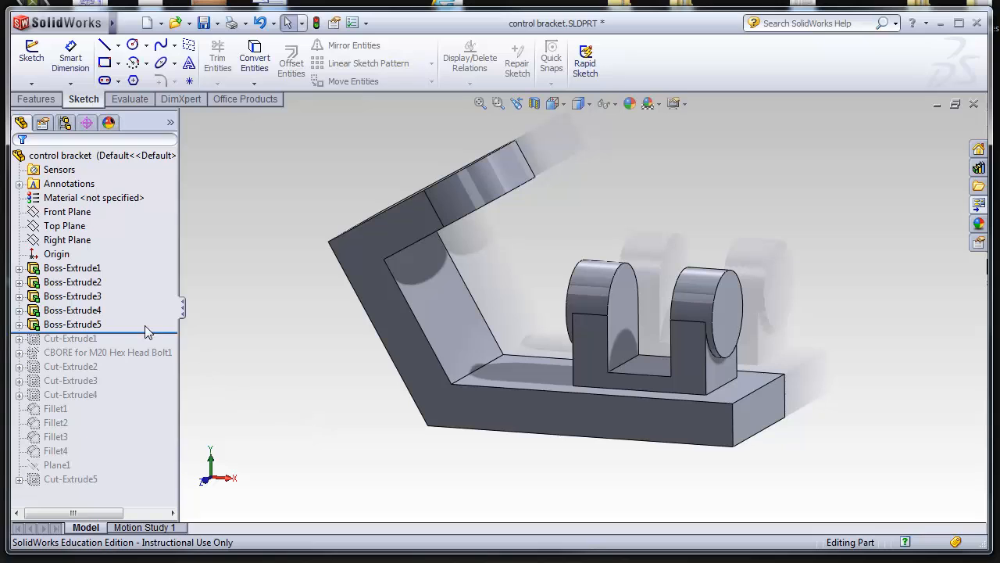
pyautogui.moveTo(147, 331); pyautogui.dragTo(151, 345)
pyautogui.moveTo(351, 399)
pyautogui.mouseDown(button='middle')
pyautogui.moveTo(329, 345)
pyautogui.moveTo(351, 346)
pyautogui.mouseUp(button='middle')
# - Open Sketch6 of Cut-Extrude1 for editing and examine how its circle is centred on the outer lug's round face
pyautogui.click(19, 339)
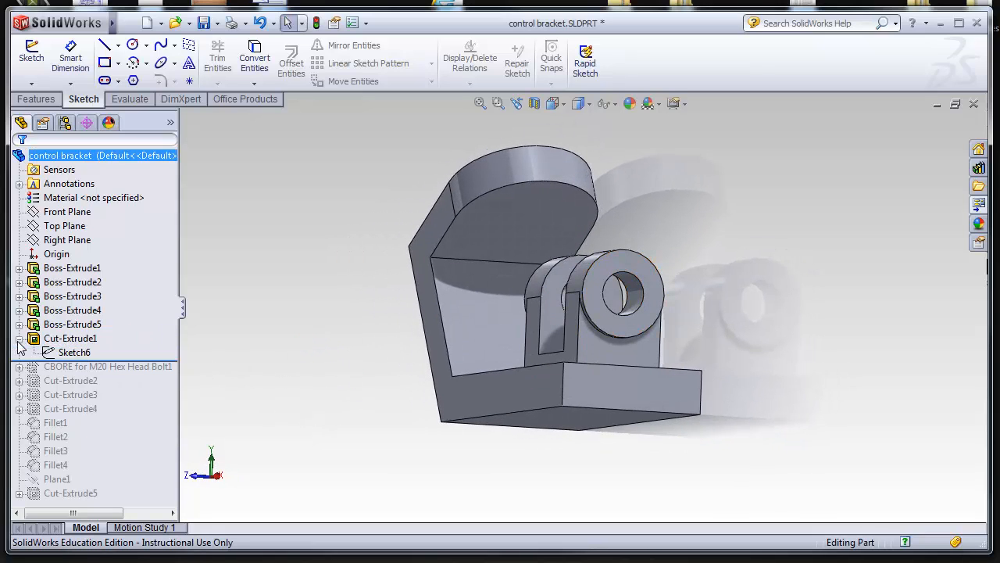
pyautogui.click(70, 352)
pyautogui.click(85, 311)
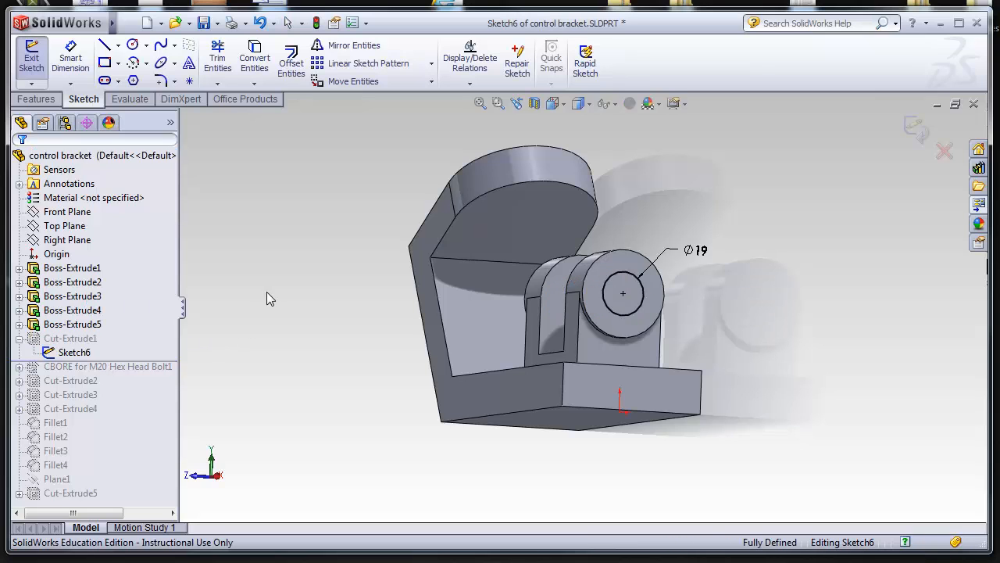
pyautogui.moveTo(266, 291); pyautogui.dragTo(376, 409, button='middle')
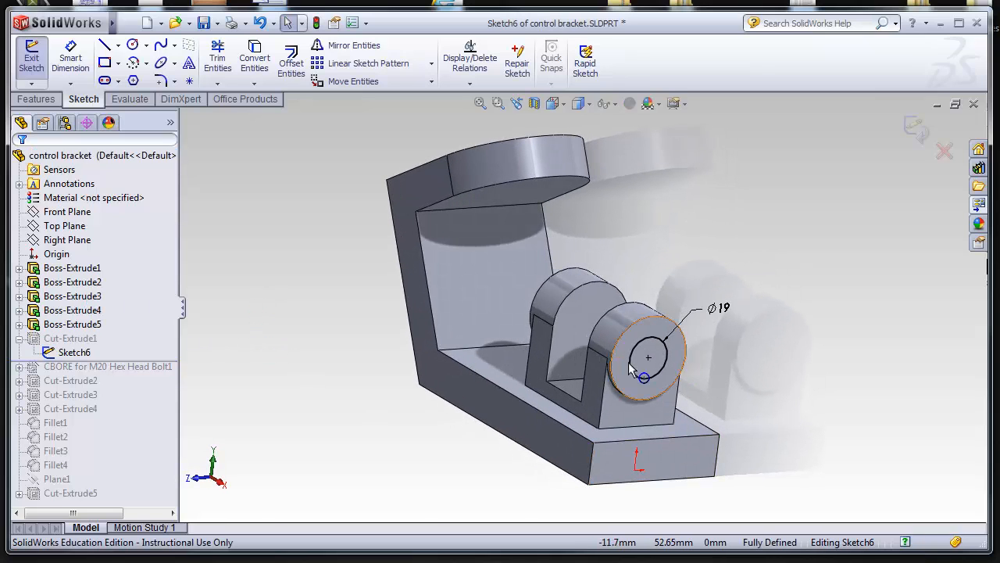
pyautogui.click(36, 98)
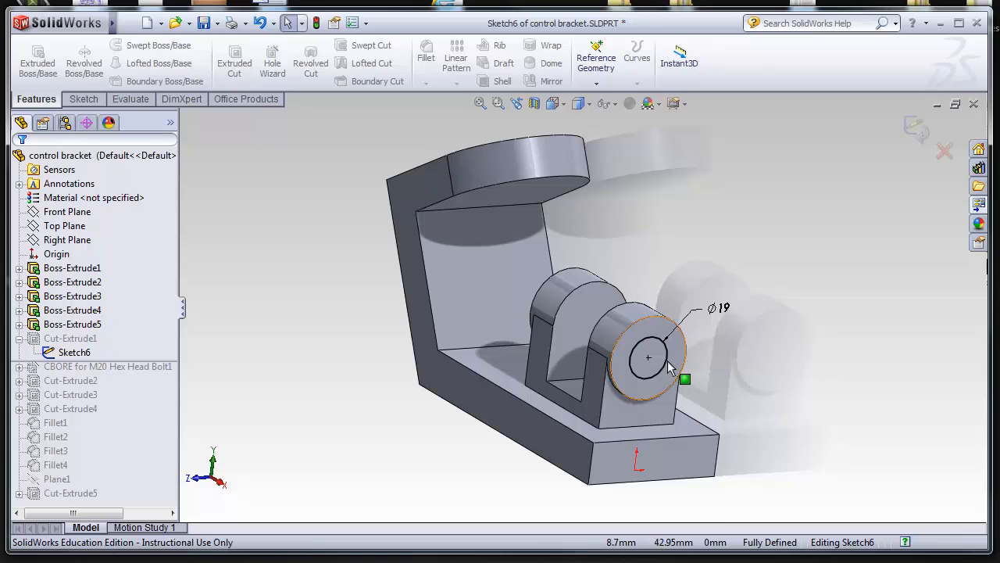
pyautogui.moveTo(741, 345); pyautogui.dragTo(746, 325, button='middle')
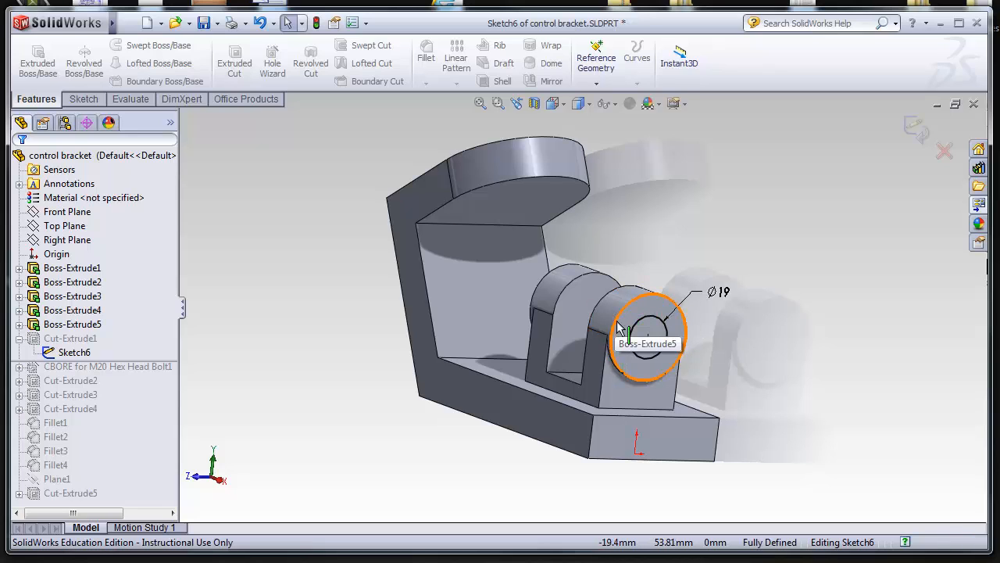
# - Exit the lug hole sketch and examine the end condition and cut depth in the definition of Cut-Extrude1
pyautogui.click(912, 128)
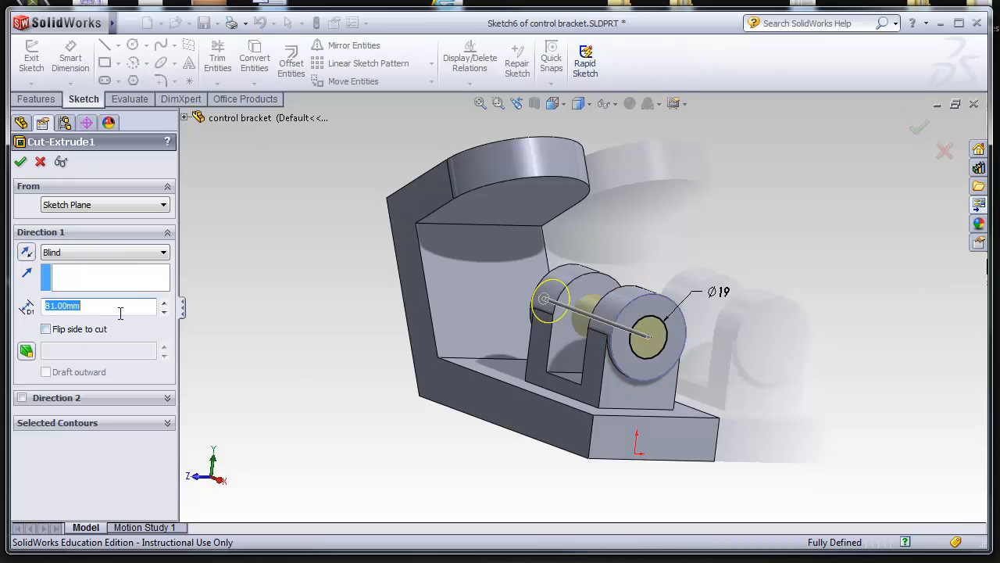
pyautogui.click(36, 98)
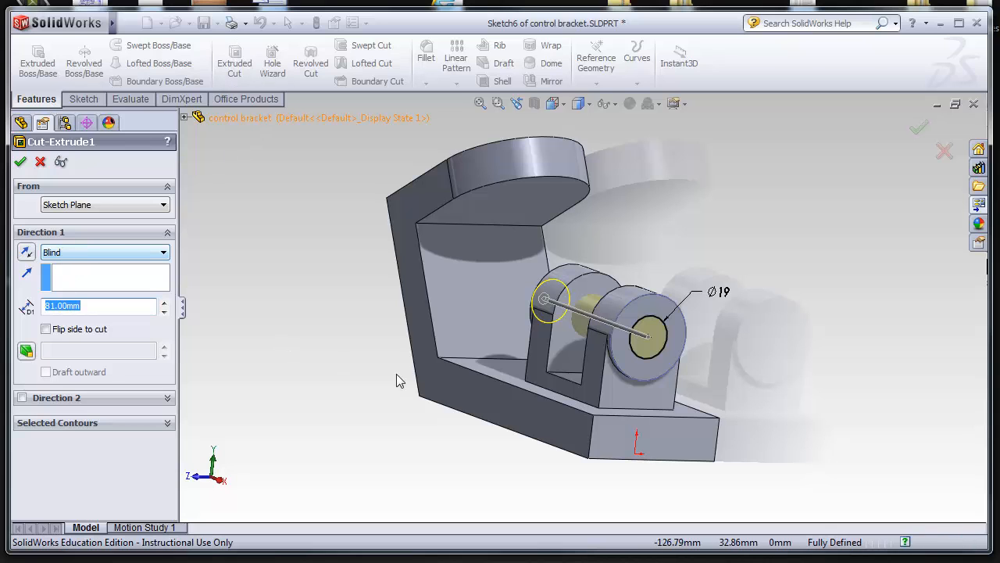
pyautogui.moveTo(398, 383); pyautogui.dragTo(446, 406, button='middle')
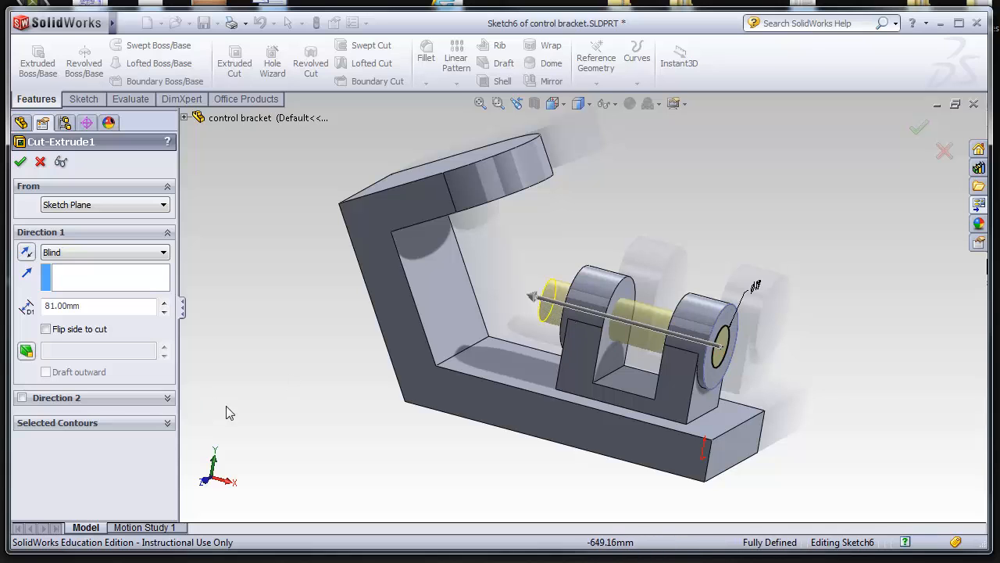
pyautogui.click(21, 161)
# - Roll the feature history forward to include the M20 hex head bolt counterbore, then inspect the hole and its underlying sketches
pyautogui.moveTo(157, 347); pyautogui.dragTo(164, 360)
pyautogui.moveTo(271, 294); pyautogui.dragTo(420, 283, button='middle')
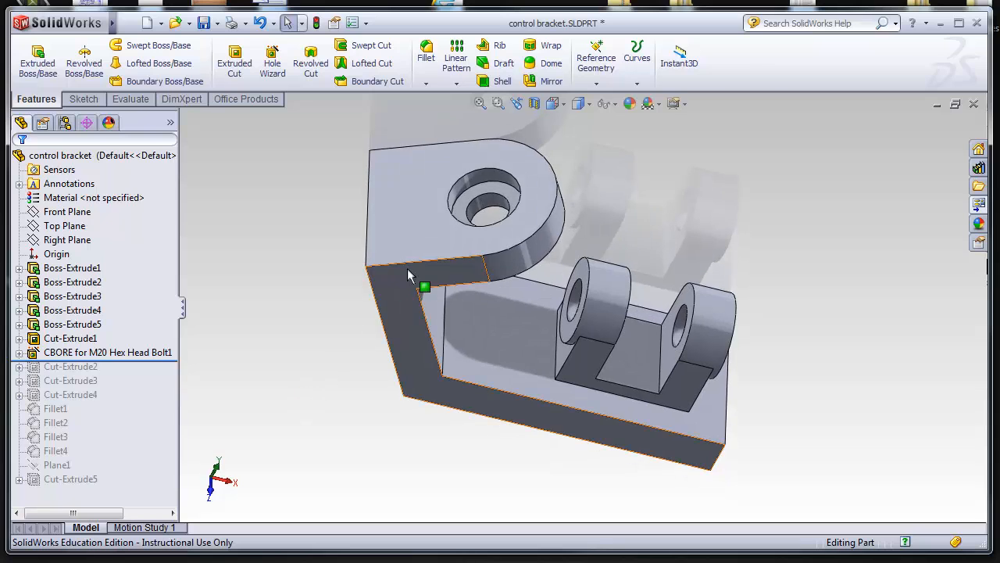
pyautogui.moveTo(477, 199)
pyautogui.mouseDown(button='middle')
pyautogui.moveTo(498, 215)
pyautogui.moveTo(437, 140)
pyautogui.moveTo(484, 196)
pyautogui.mouseUp(button='middle')
pyautogui.click(29, 353)
pyautogui.click(20, 359)
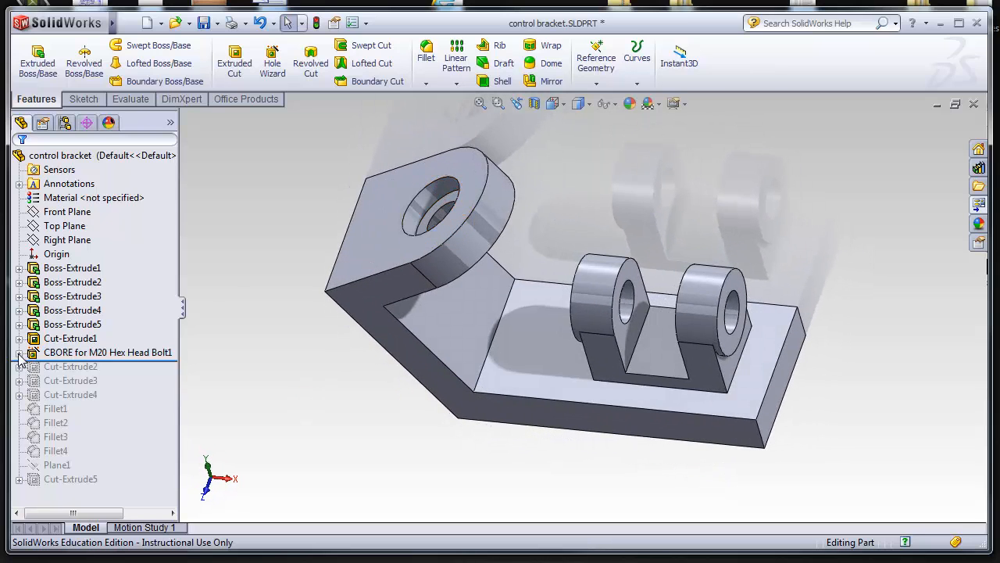
pyautogui.click(19, 353)
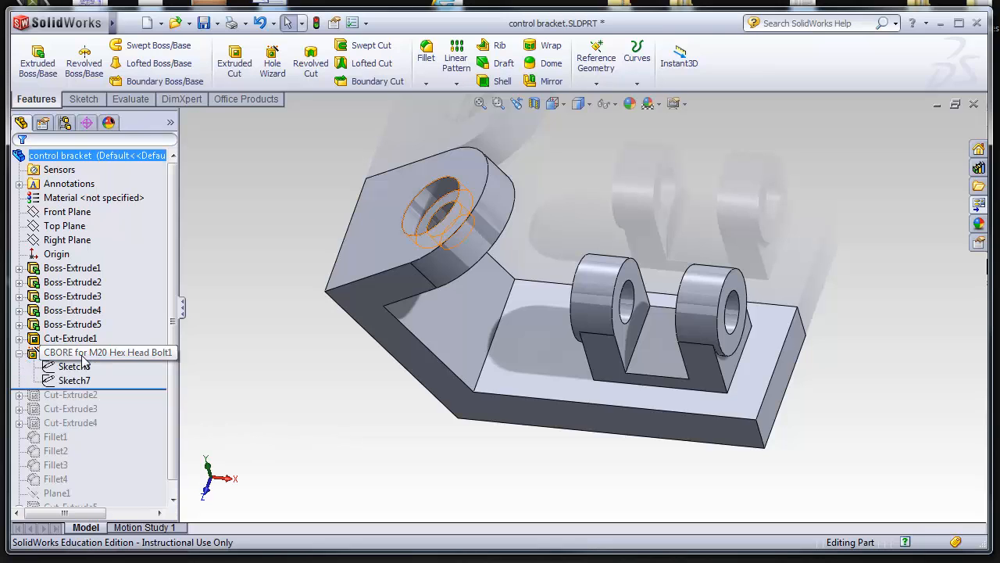
pyautogui.click(17, 353)
# - Open the counterbore hole's definition and examine its hole type, standard, size, custom sizing and end condition
pyautogui.click(71, 367)
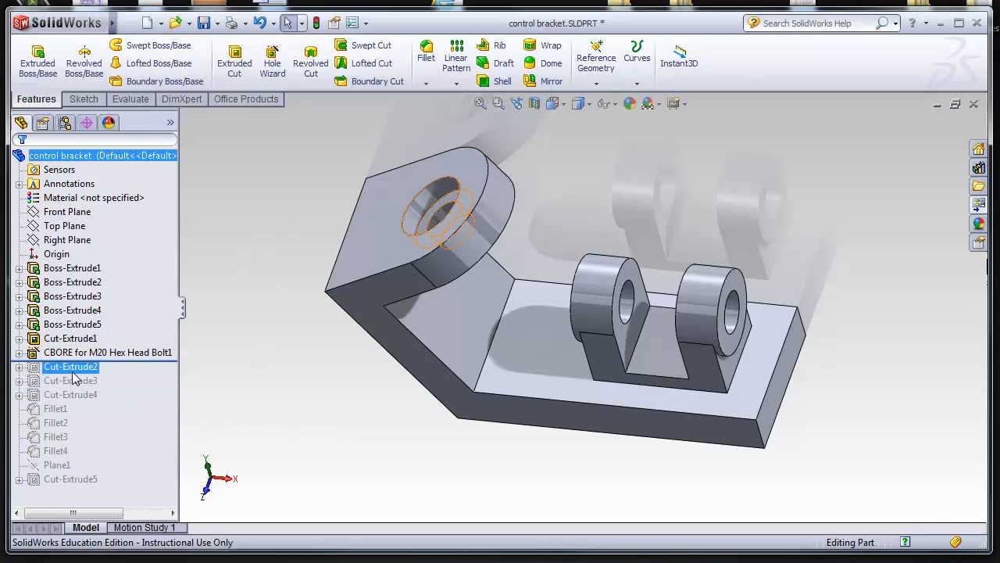
pyautogui.click(78, 352)
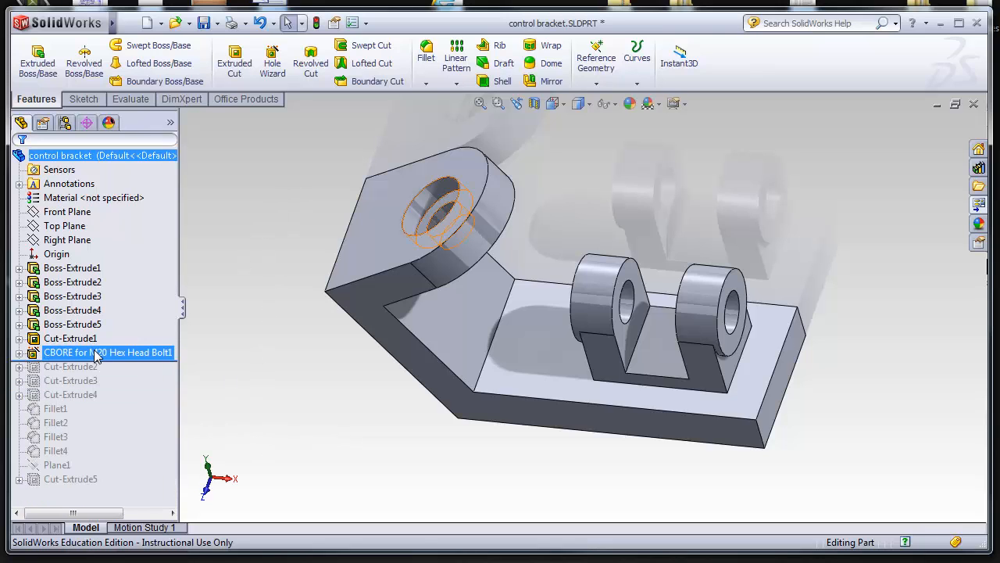
pyautogui.click(112, 306)
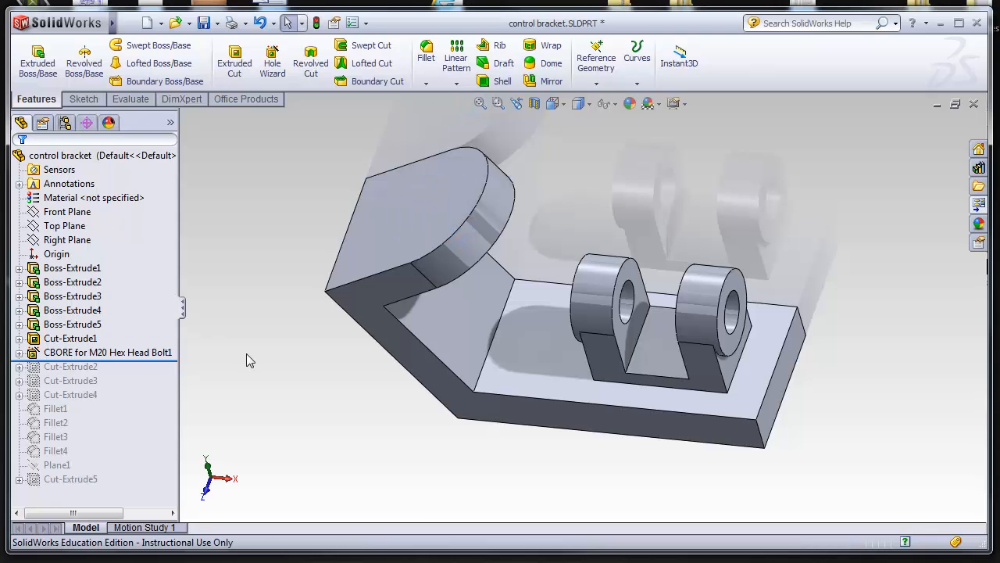
pyautogui.moveTo(277, 380); pyautogui.dragTo(311, 337, button='middle')
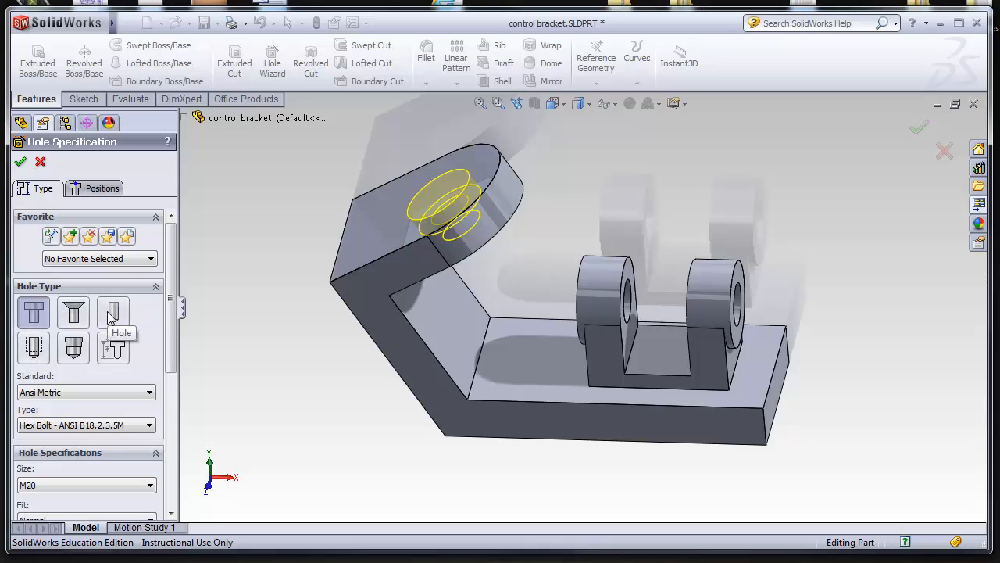
pyautogui.scroll(-2, 80, 324)
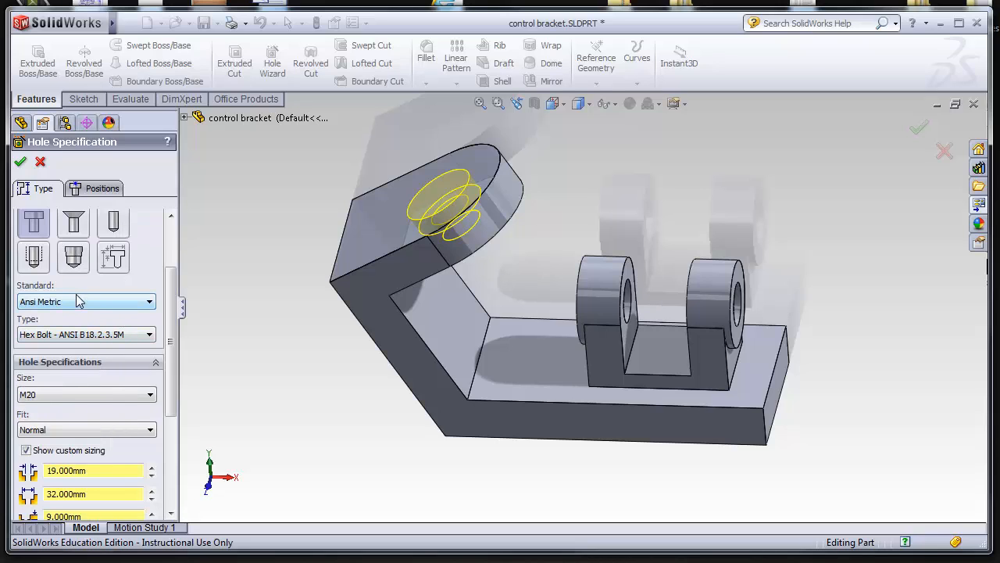
pyautogui.click(79, 301)
pyautogui.scroll(1, 61, 326)
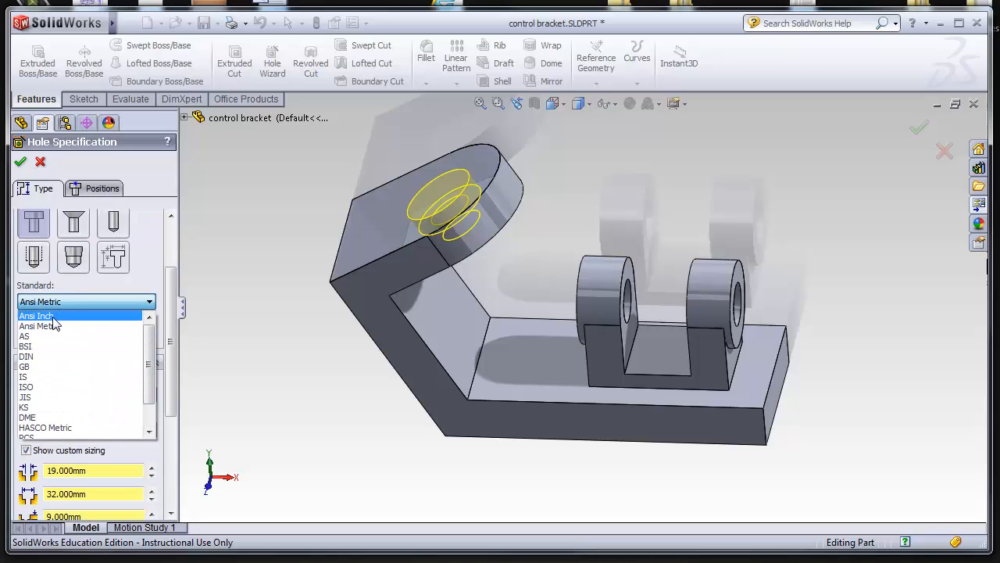
pyautogui.click(190, 282)
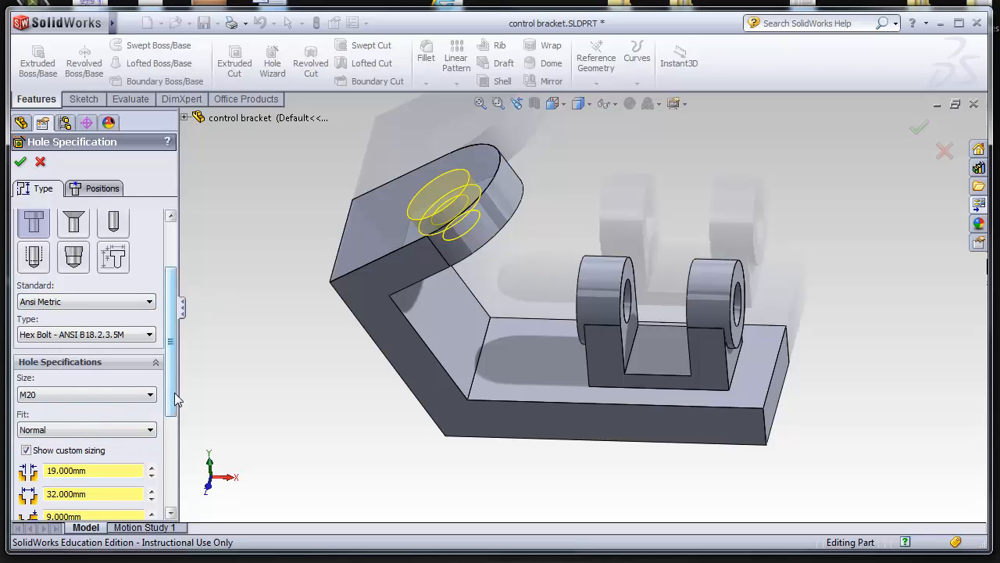
pyautogui.moveTo(174, 393); pyautogui.dragTo(176, 459)
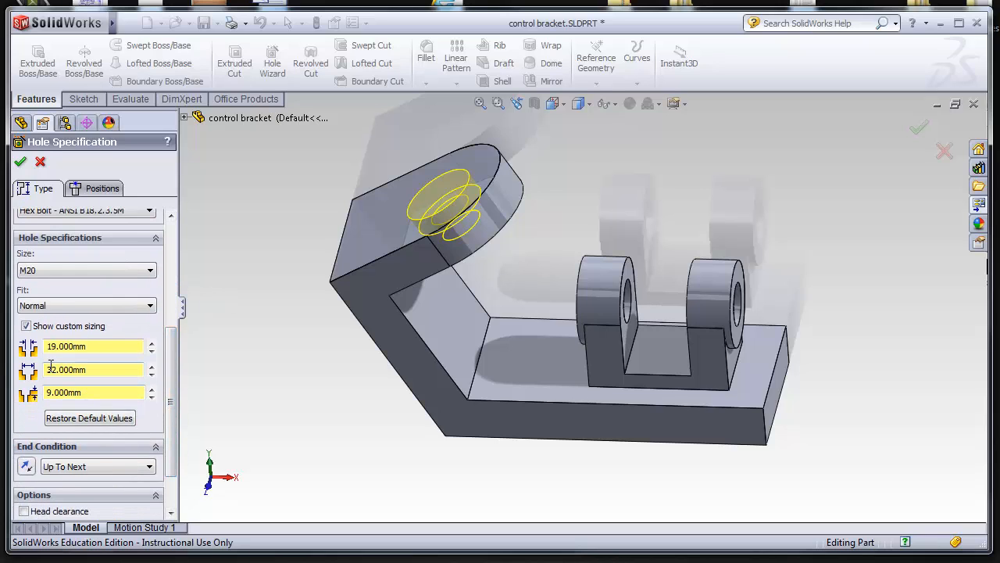
pyautogui.scroll(-3, 94, 445)
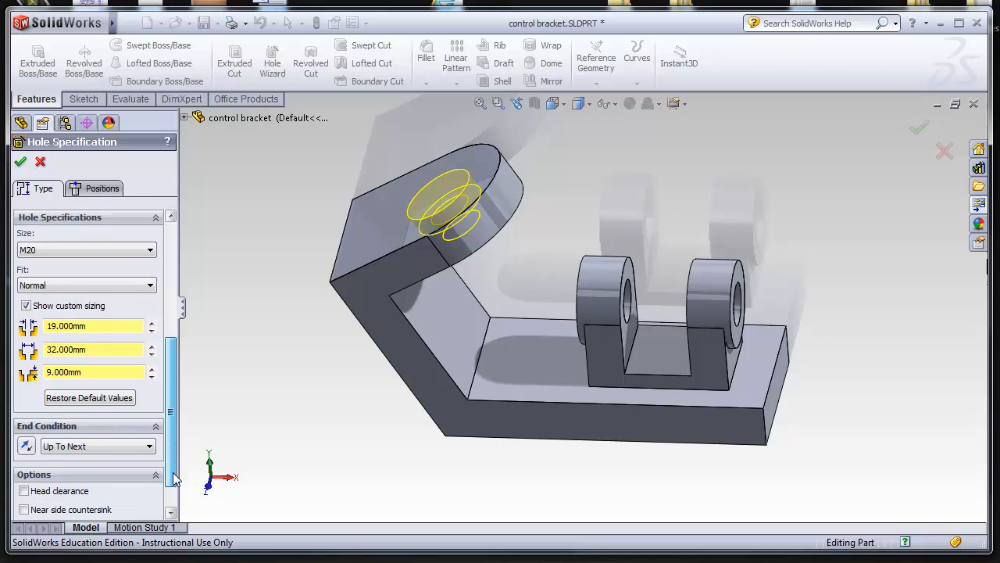
pyautogui.scroll(10, 117, 328)
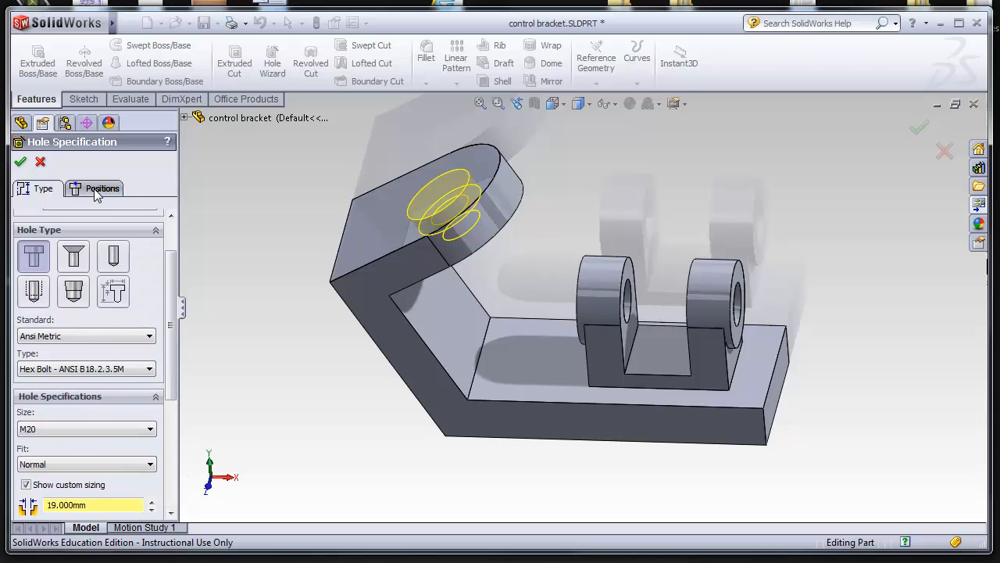
# - Examine the position of the counterbore's centre point on the upper arm, then close the hole definition
pyautogui.click(93, 188)
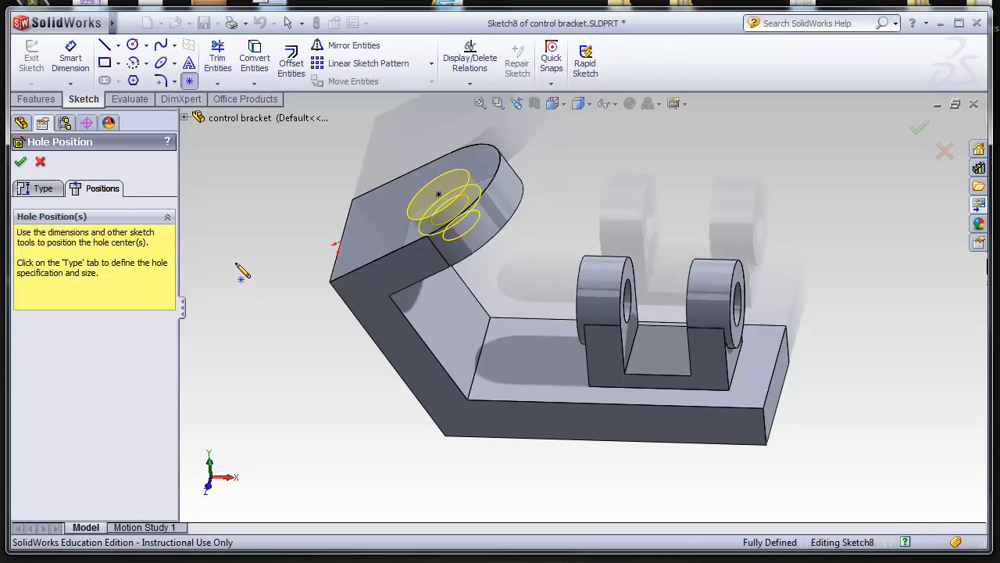
pyautogui.moveTo(242, 271); pyautogui.dragTo(335, 320, button='middle')
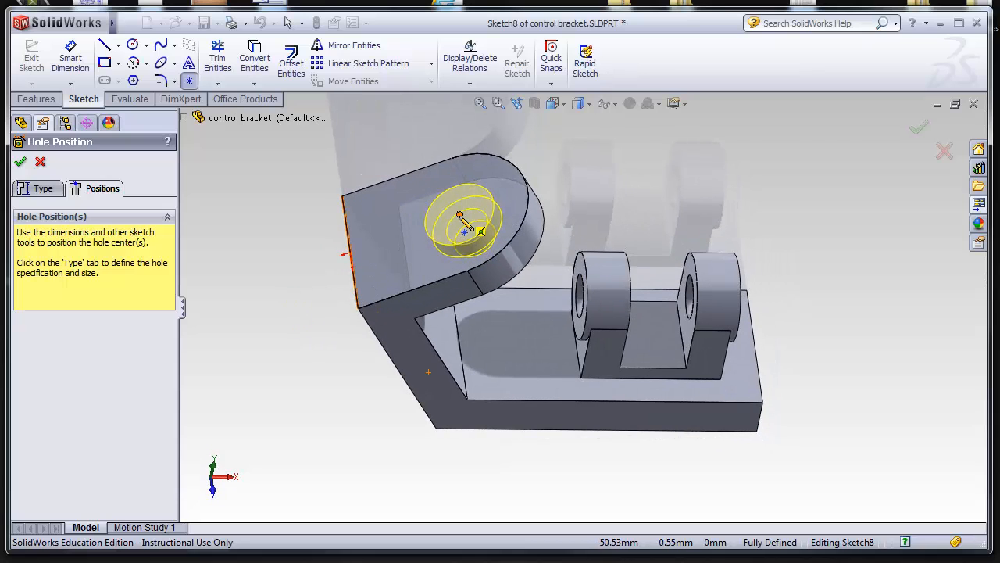
pyautogui.click(189, 81)
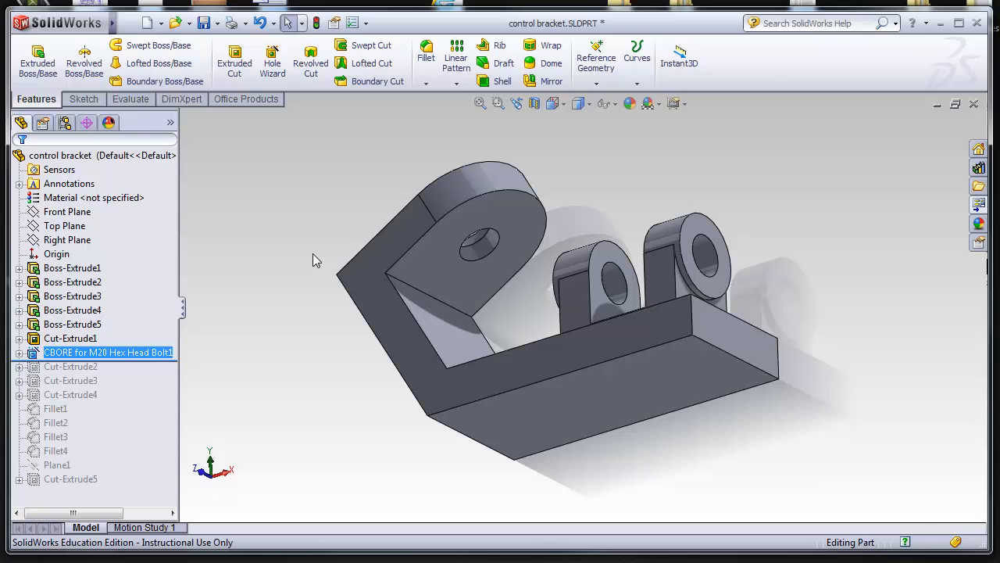
# - Roll the feature history forward to include Cut-Extrude2 and open its Sketch9 for editing to examine the slot's rectangle and centerline
pyautogui.moveTo(313, 253); pyautogui.dragTo(289, 351, button='middle')
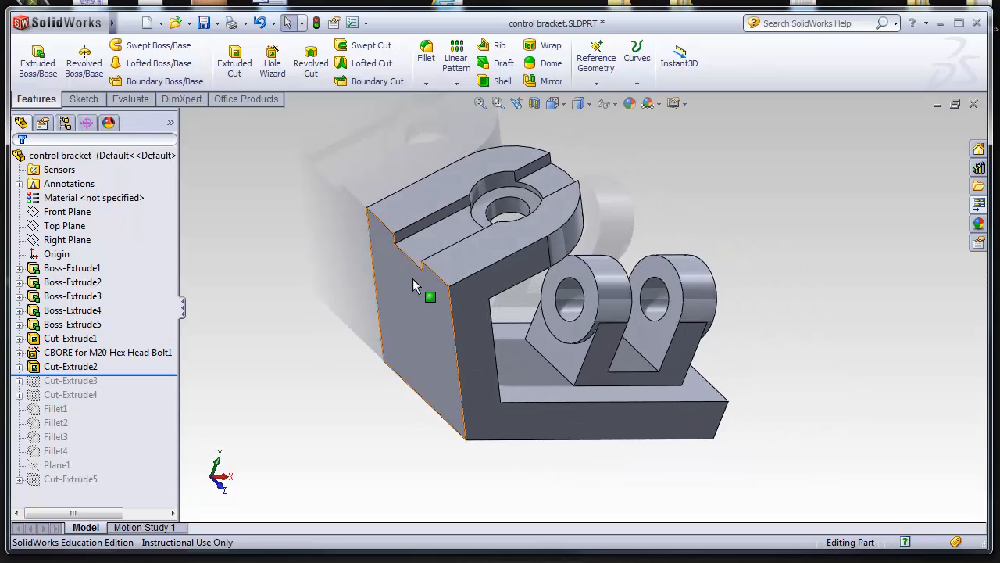
pyautogui.moveTo(348, 370); pyautogui.dragTo(370, 304, button='middle')
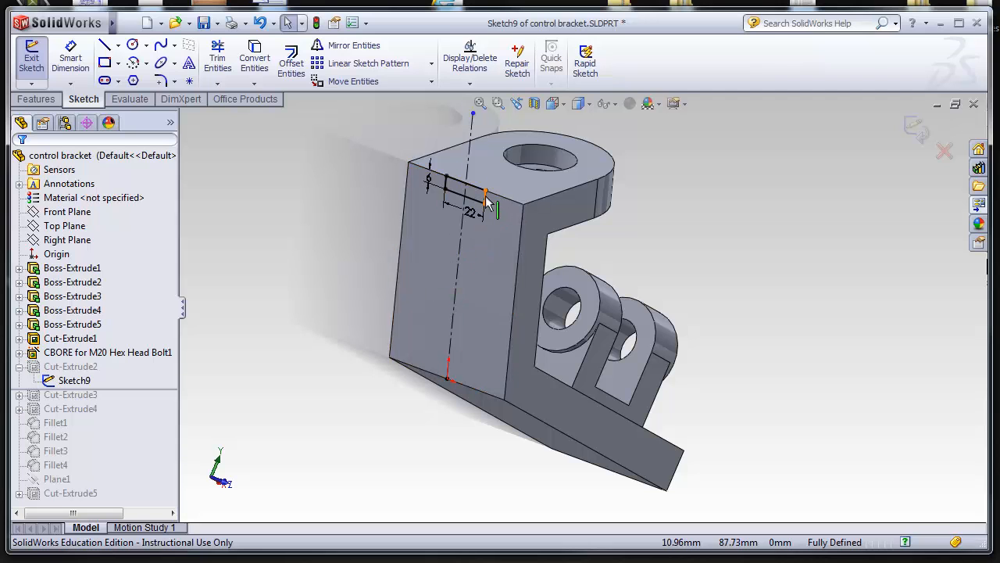
pyautogui.moveTo(480, 285)
pyautogui.mouseDown(button='middle')
pyautogui.moveTo(498, 261)
pyautogui.moveTo(499, 288)
pyautogui.mouseUp(button='middle')
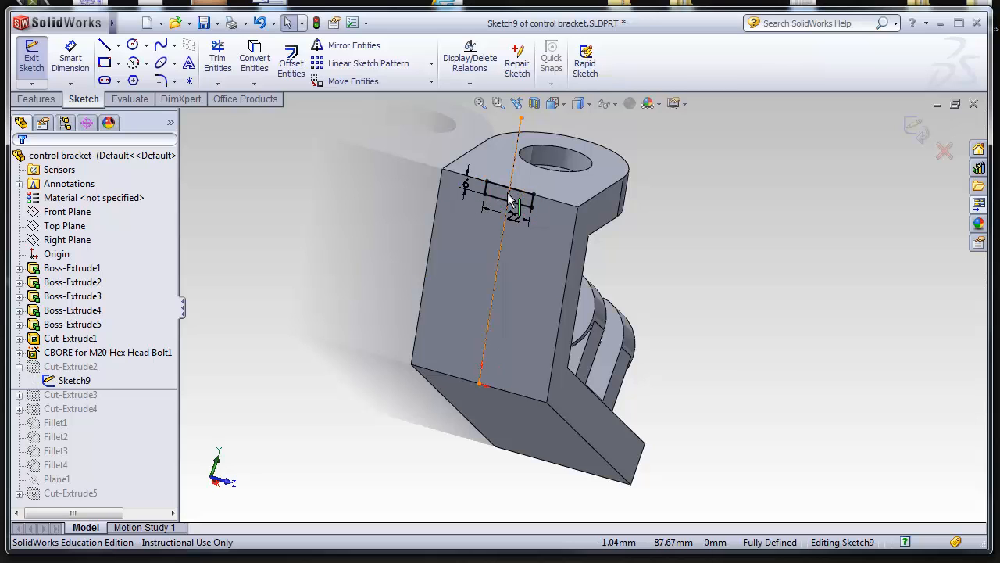
# - Open the width dimension of the slot rectangle in Sketch9 to check it, then exit the sketch
pyautogui.doubleClick(513, 217)
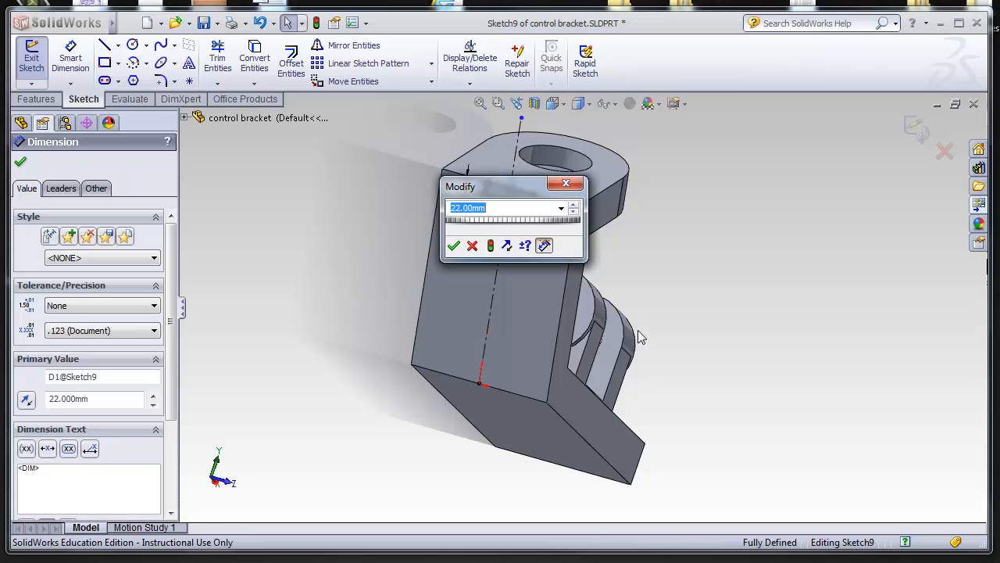
pyautogui.press('Return')
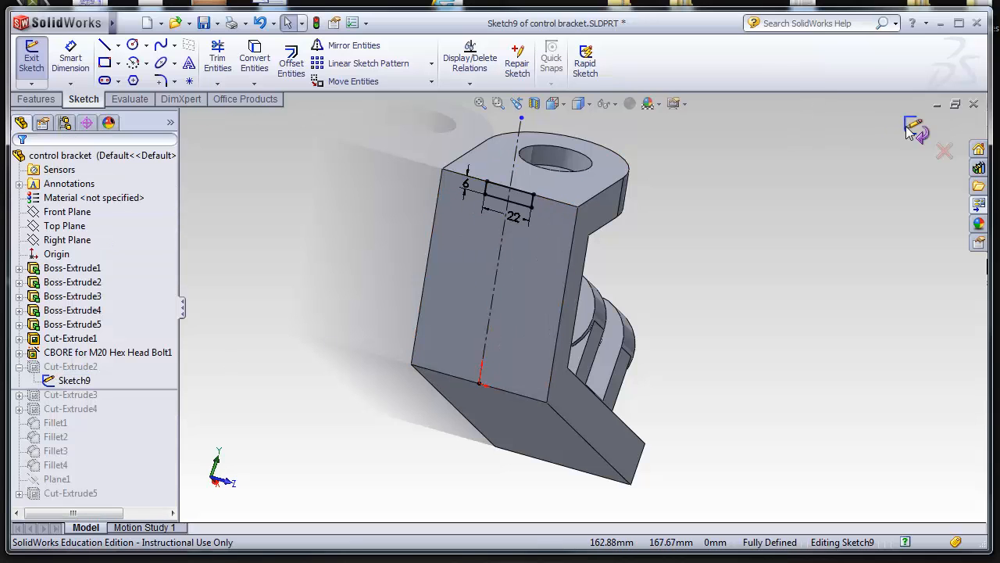
pyautogui.click(918, 133)
# - Roll the feature history forward to include Cut-Extrude3, examine its angled profile in Sketch10, and exit the sketch
pyautogui.moveTo(692, 285)
pyautogui.mouseDown(button='middle')
pyautogui.moveTo(701, 290)
pyautogui.moveTo(631, 297)
pyautogui.mouseUp(button='middle')
pyautogui.click(99, 368)
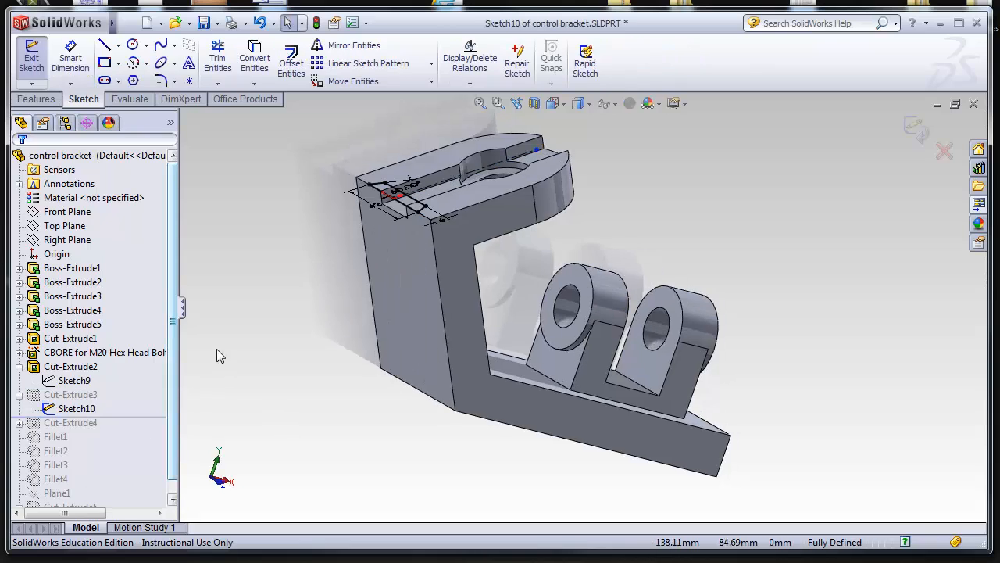
pyautogui.moveTo(216, 349); pyautogui.dragTo(232, 461, button='middle')
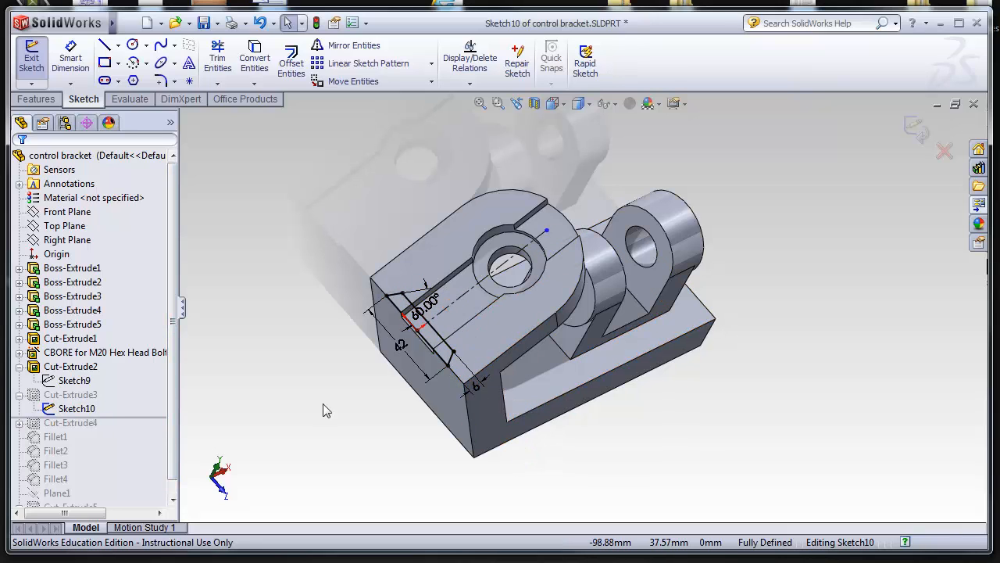
pyautogui.click(915, 128)
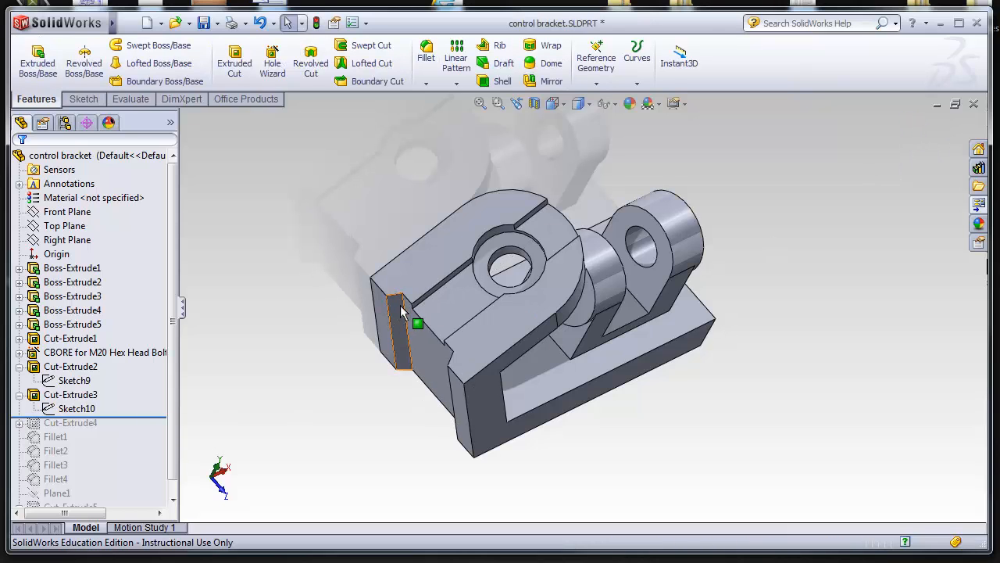
# - With Cut-Extrude4 included in the history, open its Sketch11 for editing and examine the two hole circles and their dimensions
pyautogui.click(76, 436)
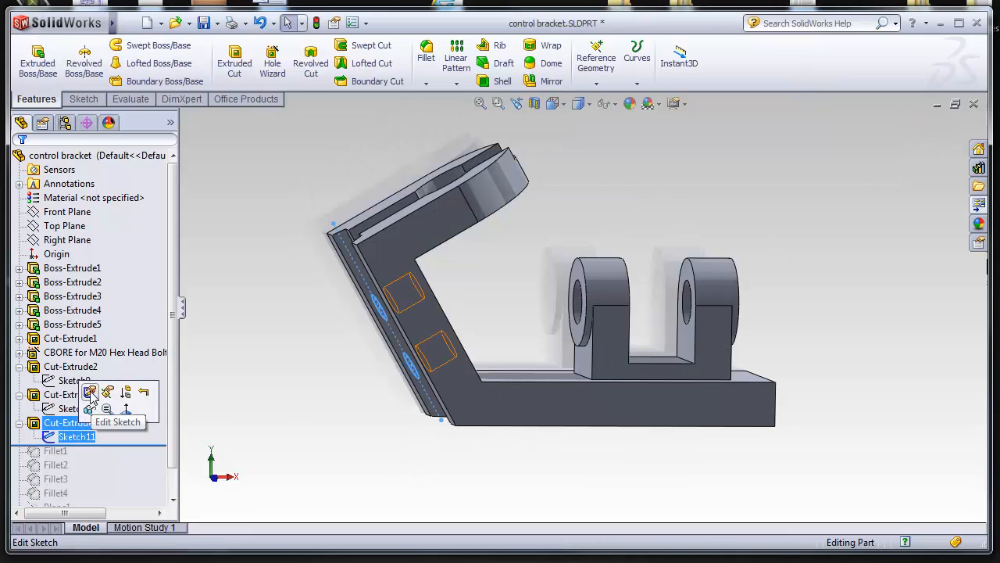
pyautogui.click(90, 393)
pyautogui.moveTo(321, 422)
pyautogui.mouseDown(button='middle')
pyautogui.moveTo(328, 418)
pyautogui.moveTo(312, 423)
pyautogui.moveTo(306, 401)
pyautogui.moveTo(367, 477)
pyautogui.moveTo(307, 364)
pyautogui.moveTo(305, 424)
pyautogui.moveTo(289, 314)
pyautogui.mouseUp(button='middle')
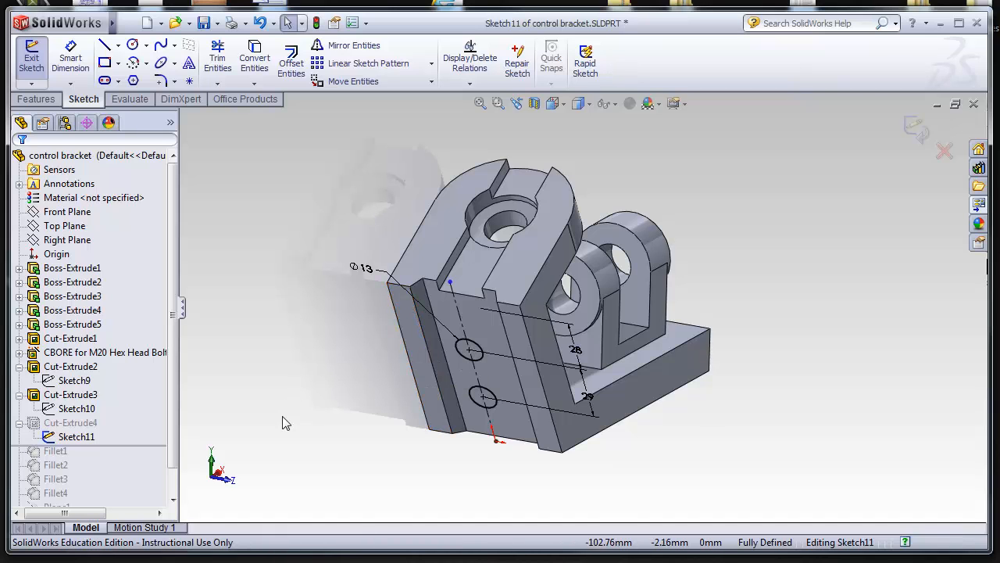
pyautogui.moveTo(402, 473)
pyautogui.mouseDown(button='middle')
pyautogui.moveTo(341, 404)
pyautogui.moveTo(313, 415)
pyautogui.moveTo(315, 422)
pyautogui.moveTo(473, 361)
pyautogui.mouseUp(button='middle')
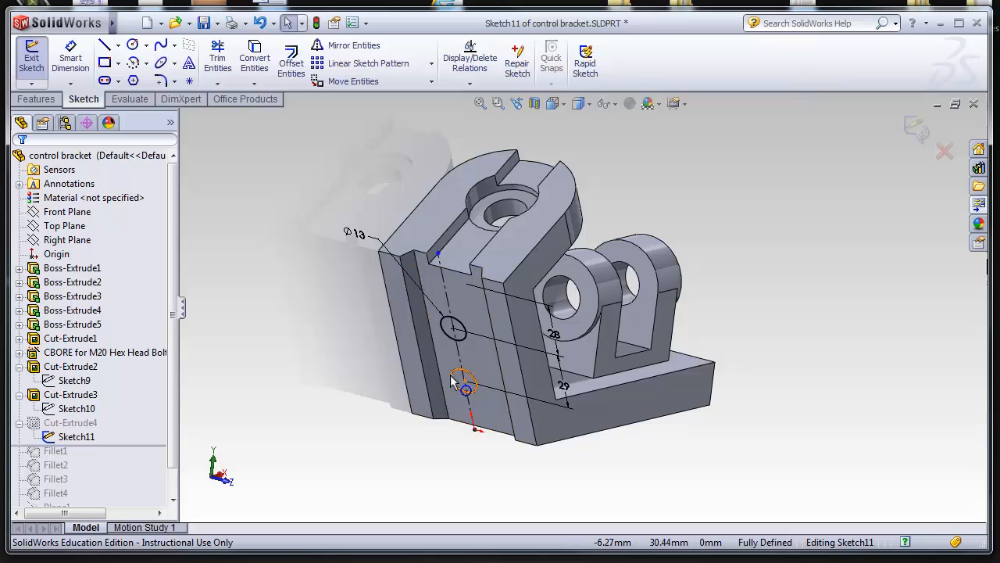
# - Try deleting the circle's diameter dimension in Sketch11, restore it, then exit the sketch and view the two holes
pyautogui.click(359, 239)
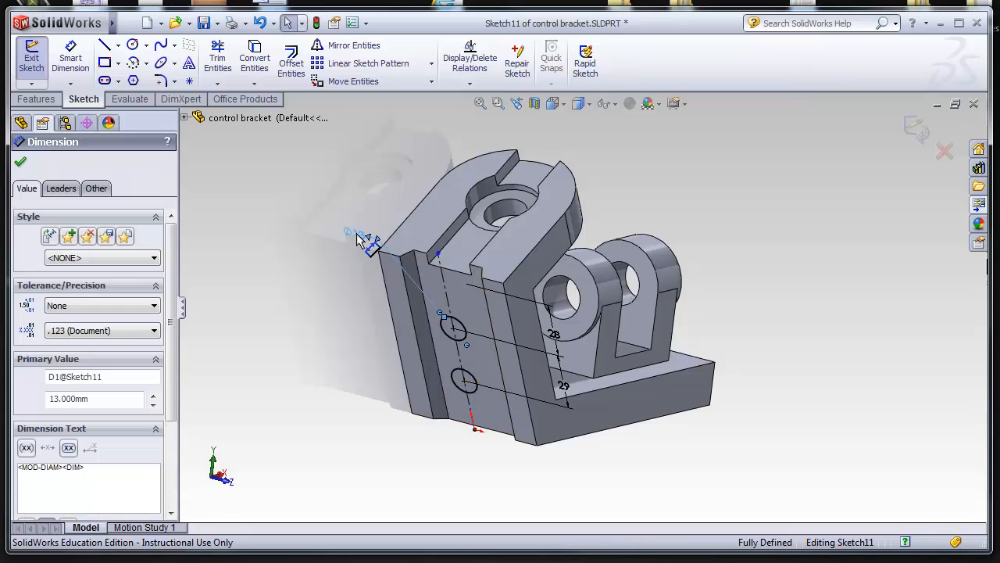
pyautogui.press('Delete')
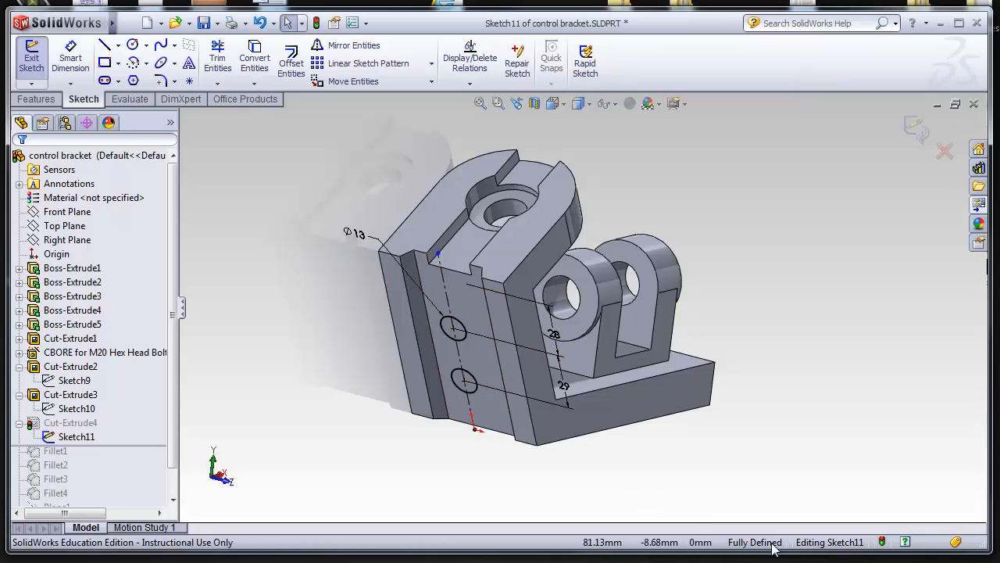
pyautogui.click(916, 129)
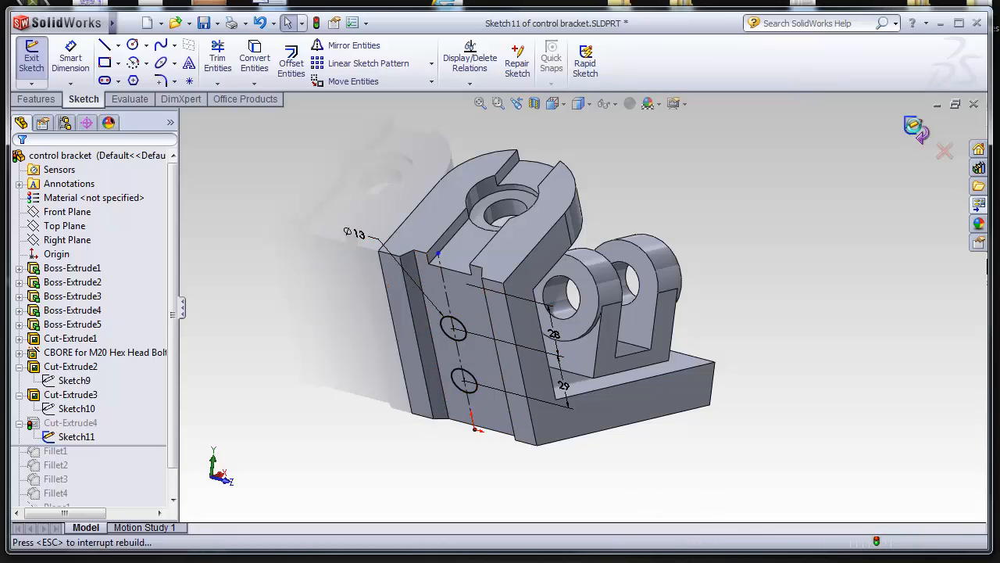
pyautogui.moveTo(433, 474)
pyautogui.mouseDown(button='middle')
pyautogui.moveTo(676, 289)
pyautogui.moveTo(336, 382)
pyautogui.mouseUp(button='middle')
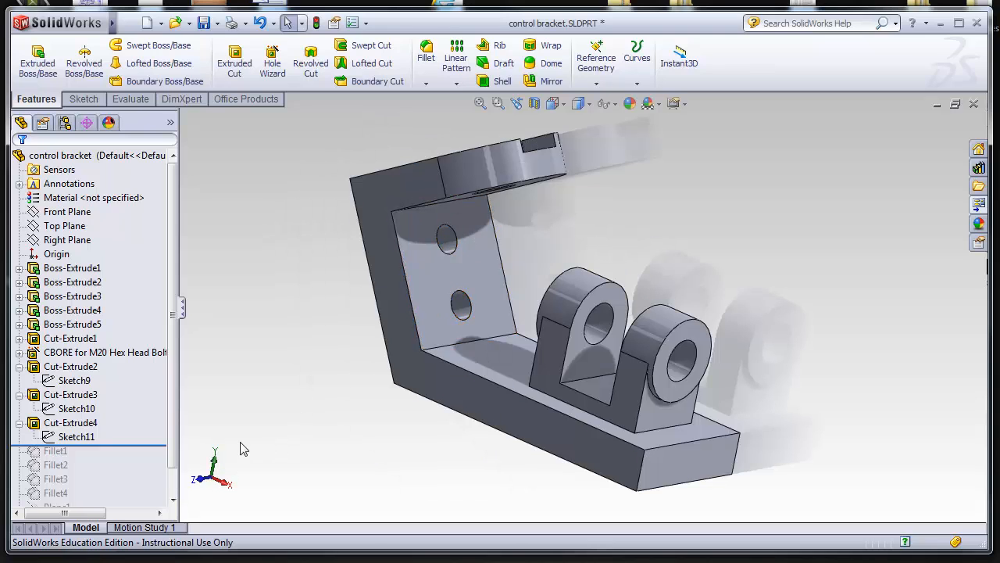
# - Roll the feature history forward to include Fillet1 through Fillet4, then view the Fillet tool's type options and cancel it
pyautogui.scroll(-1, 121, 436)
pyautogui.moveTo(143, 416); pyautogui.dragTo(143, 474)
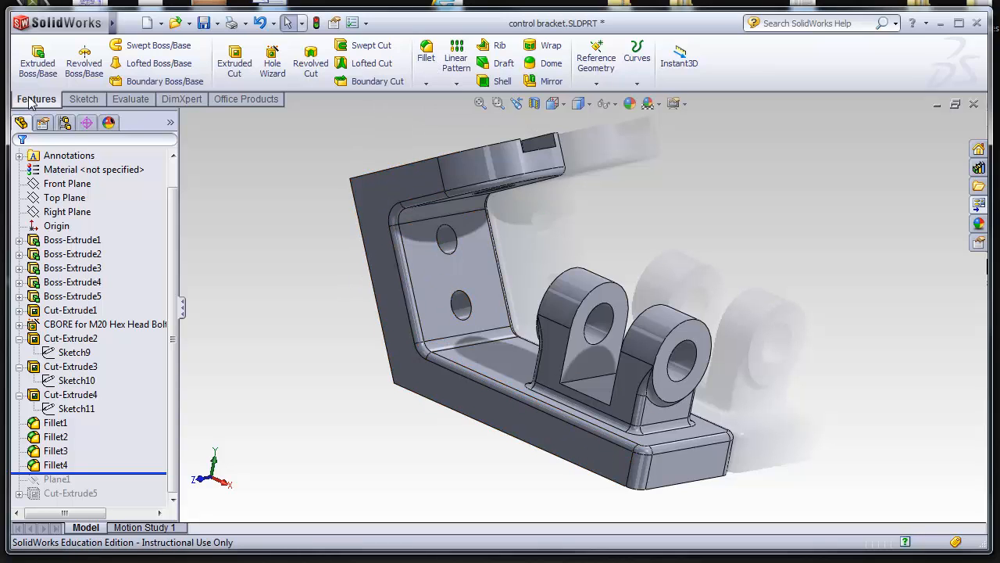
pyautogui.click(427, 59)
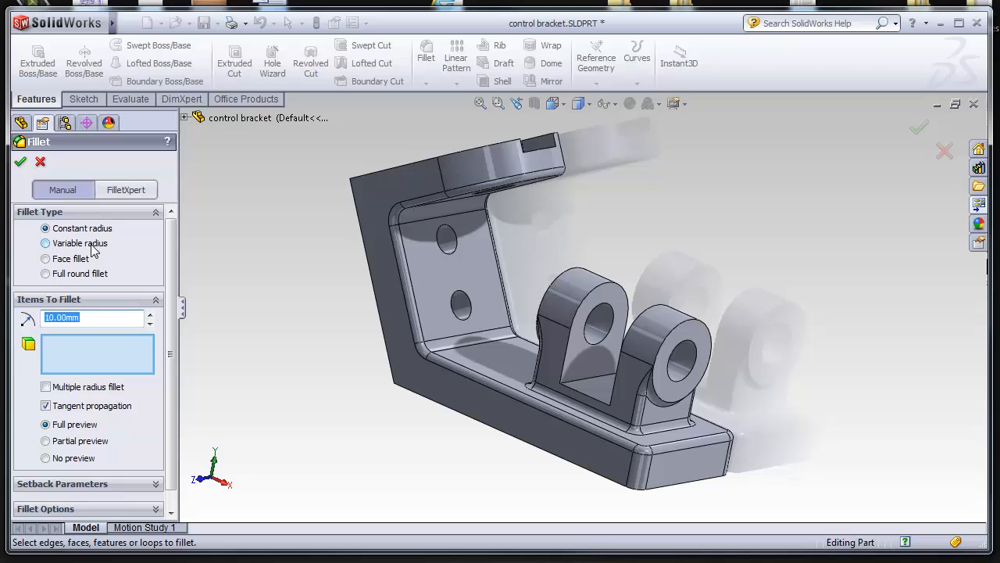
pyautogui.press('Escape')
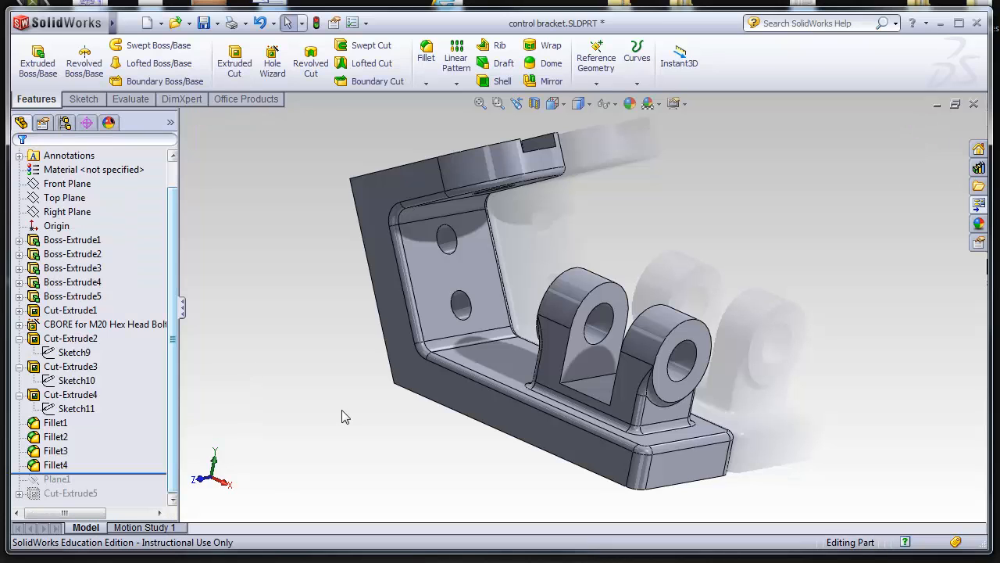
# - Roll the feature history forward to include Plane1 and examine where the plane lies relative to the two lugs
pyautogui.moveTo(127, 473); pyautogui.dragTo(129, 486)
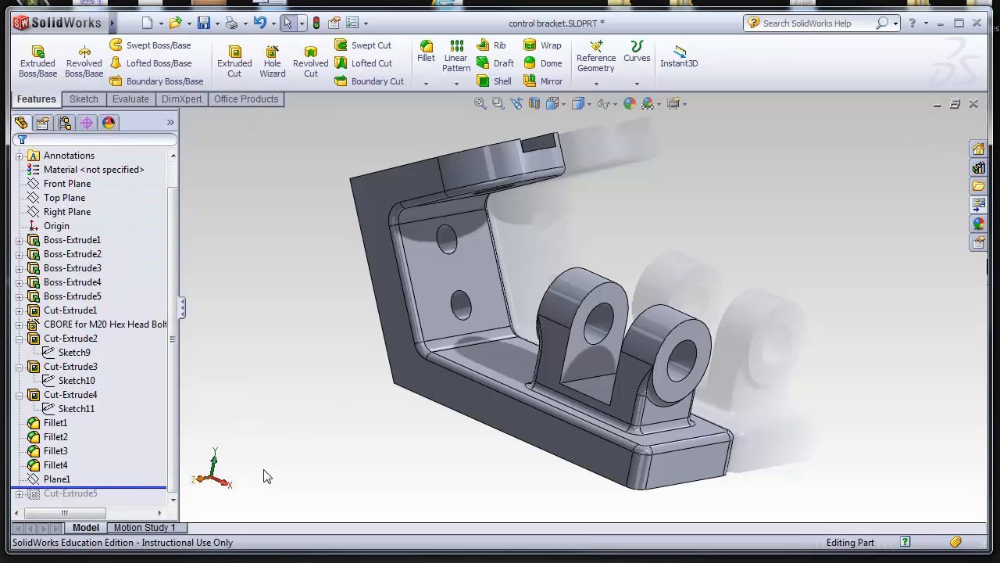
pyautogui.click(57, 481)
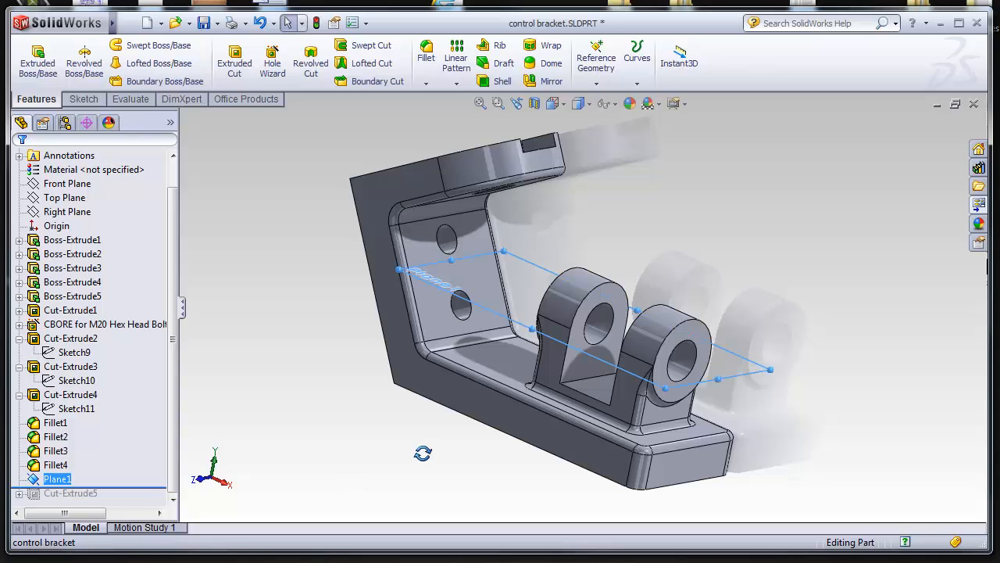
pyautogui.moveTo(420, 458); pyautogui.dragTo(483, 335, button='middle')
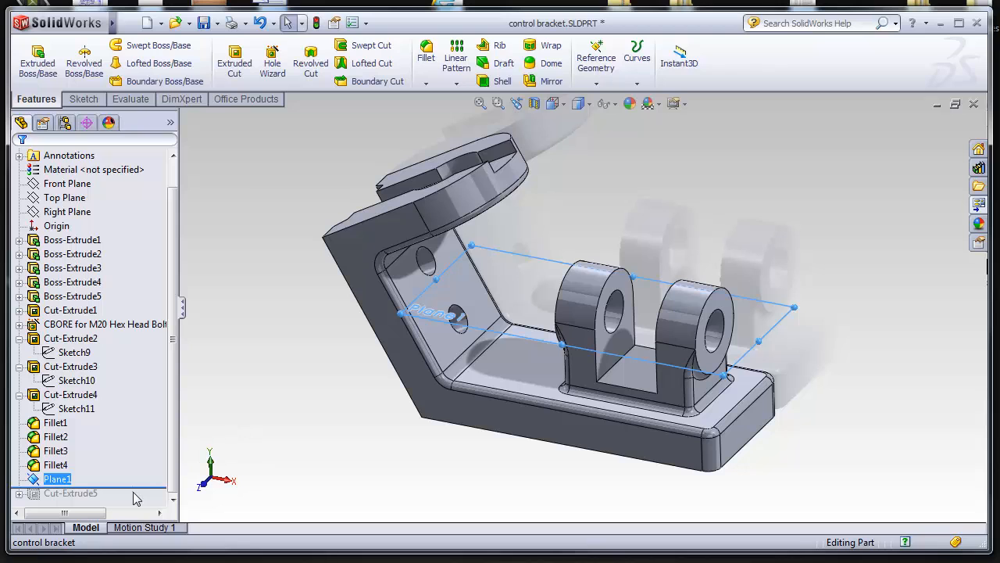
# - Roll the feature history forward to include Cut-Extrude5 and open its Sketch12 to examine the small hole circles on the lugs
pyautogui.moveTo(141, 488); pyautogui.dragTo(141, 501)
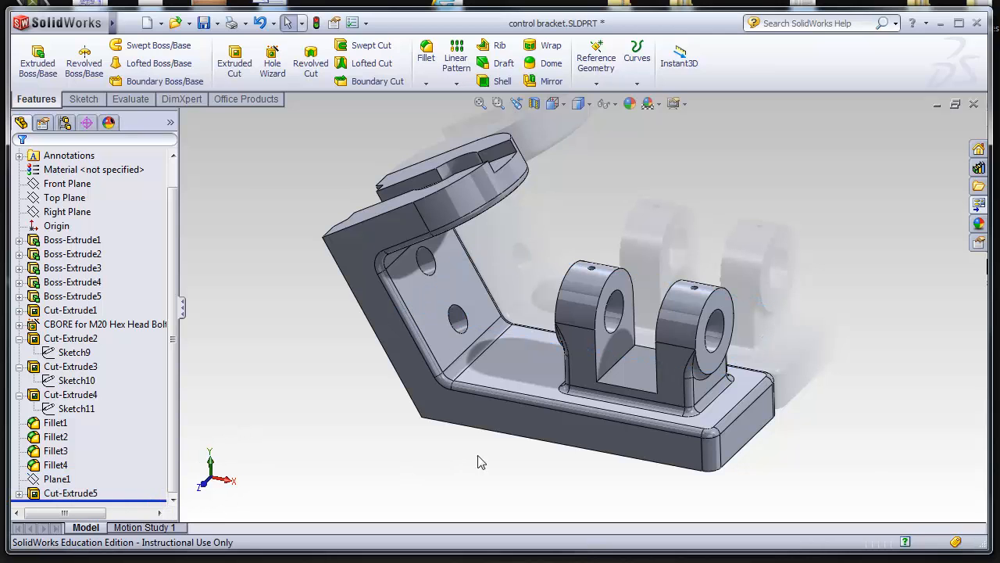
pyautogui.moveTo(592, 268); pyautogui.dragTo(761, 292, button='middle')
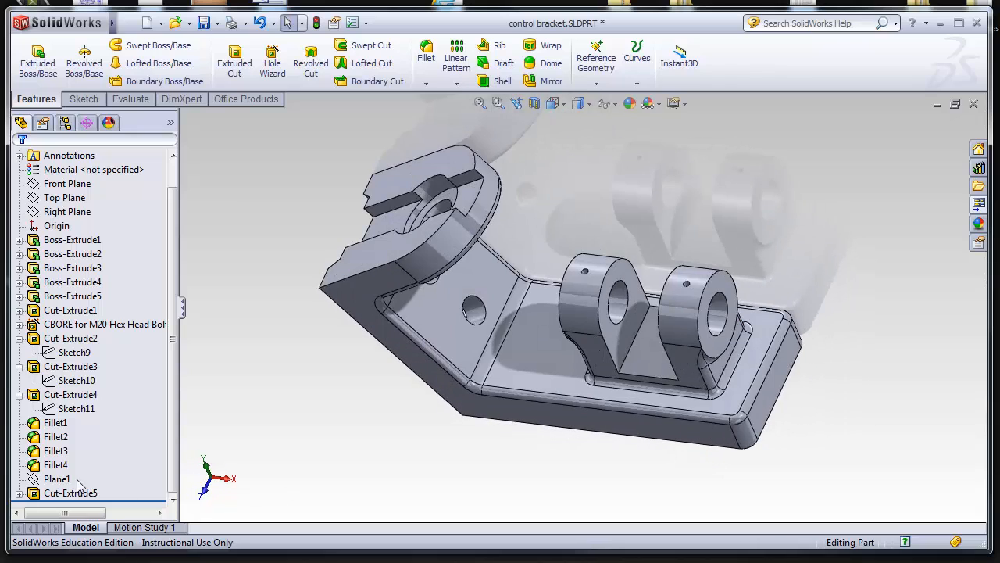
pyautogui.click(19, 493)
pyautogui.doubleClick(84, 494)
pyautogui.moveTo(661, 461)
pyautogui.mouseDown(button='middle')
pyautogui.moveTo(583, 473)
pyautogui.moveTo(599, 464)
pyautogui.mouseUp(button='middle')
pyautogui.moveTo(594, 313); pyautogui.dragTo(788, 386, button='middle')
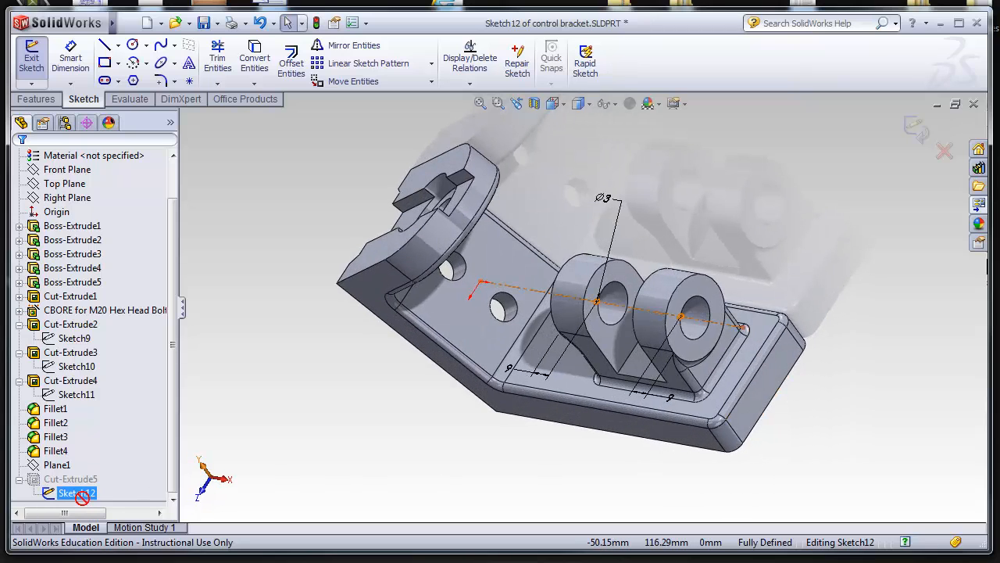
# - Exit Sketch12, open the definition of Cut-Extrude5 to examine its end condition and direction, then accept it
pyautogui.click(917, 128)
pyautogui.click(62, 479)
pyautogui.click(70, 436)
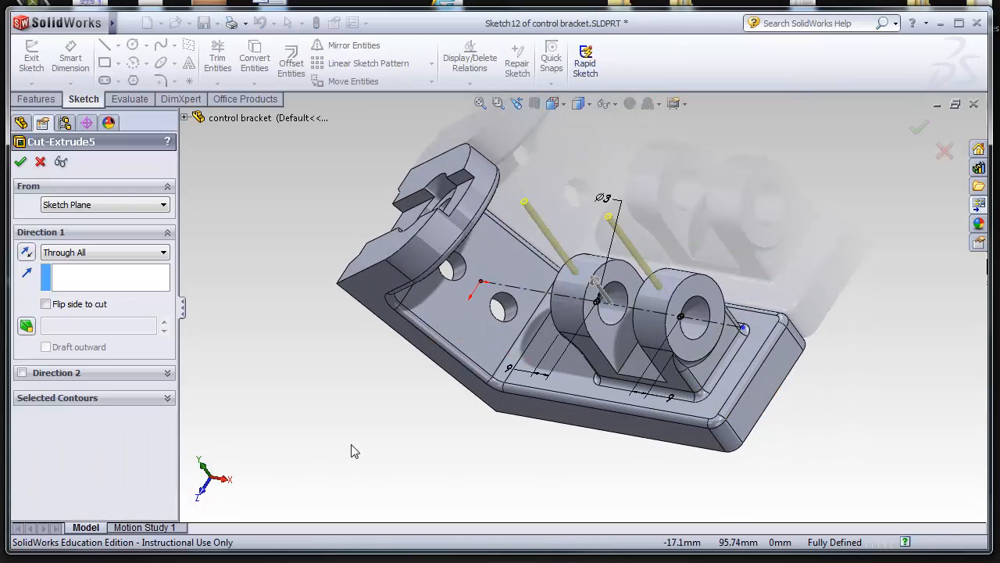
pyautogui.moveTo(462, 462); pyautogui.dragTo(469, 367, button='middle')
pyautogui.click(20, 161)
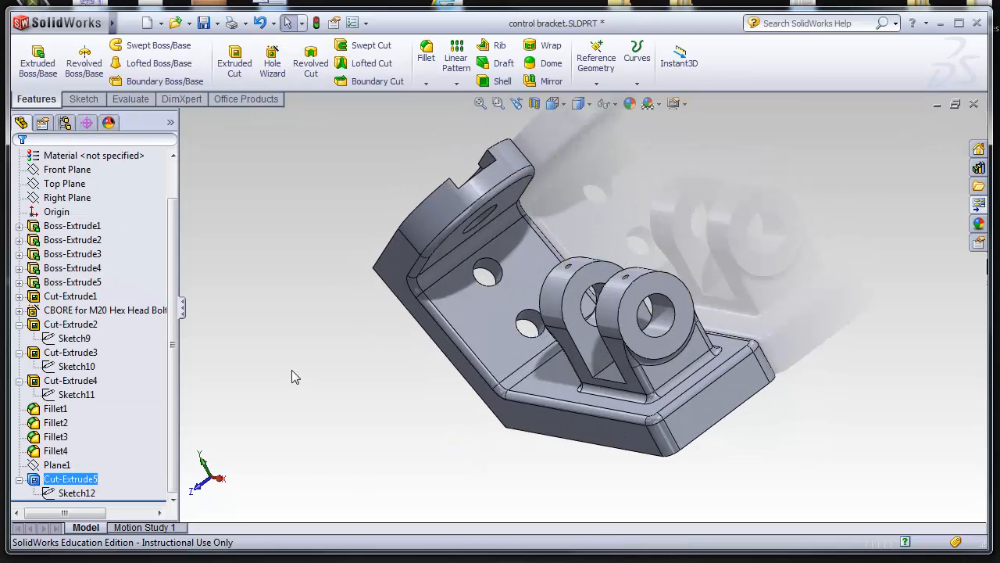
# - Roll the feature history back to just after Cut-Extrude4, briefly checking the model at the counterbore hole stage
pyautogui.click(18, 479)
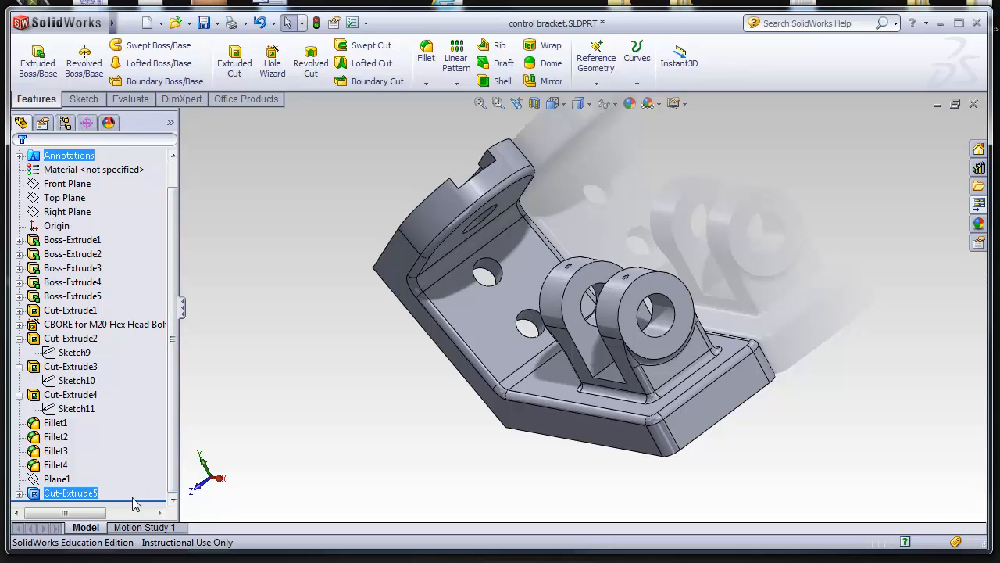
pyautogui.moveTo(137, 500); pyautogui.dragTo(134, 412)
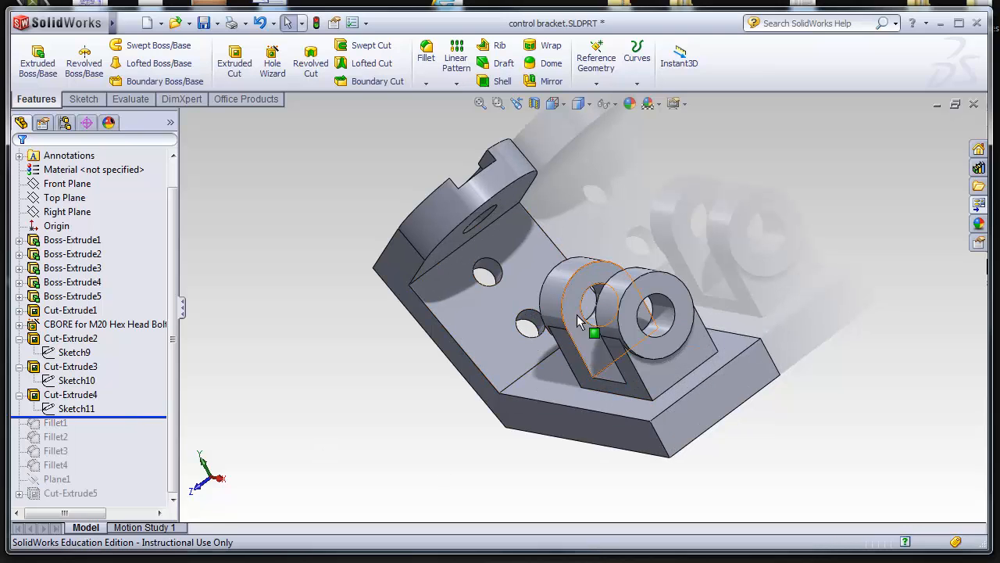
pyautogui.moveTo(141, 416)
pyautogui.mouseDown()
pyautogui.moveTo(135, 321)
pyautogui.moveTo(127, 377)
pyautogui.mouseUp()
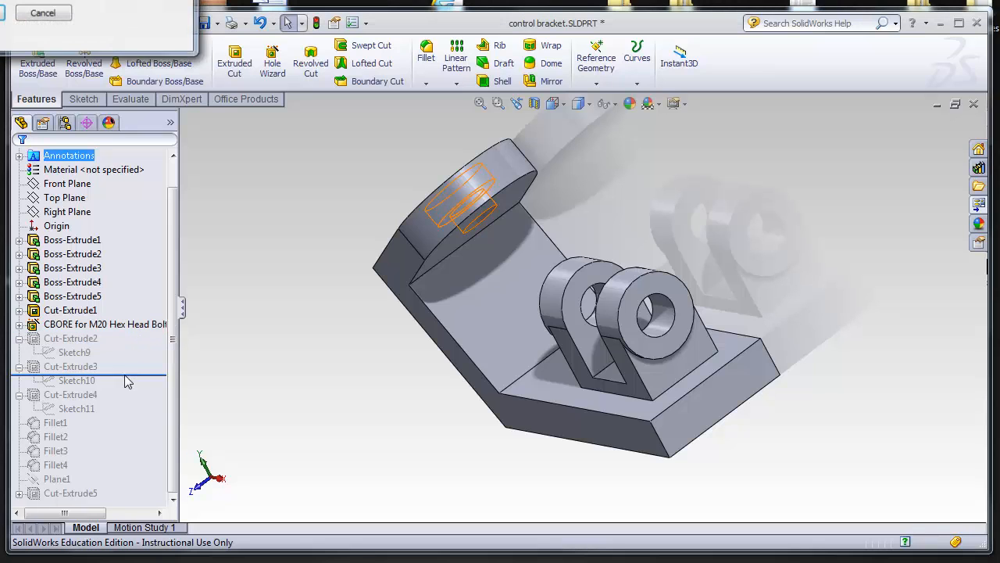
pyautogui.click(44, 14)
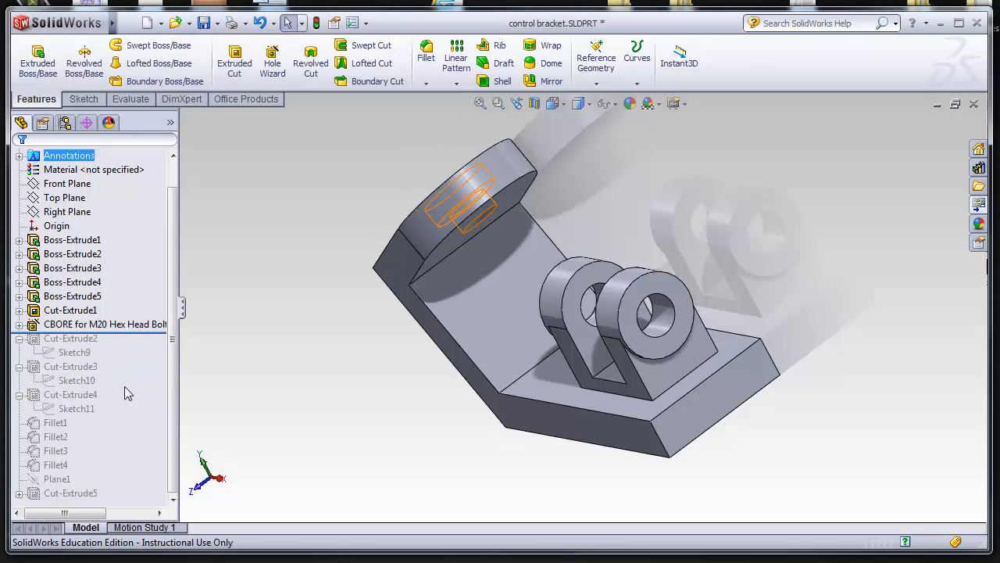
pyautogui.moveTo(127, 336); pyautogui.dragTo(133, 416)
pyautogui.press('Right')
pyautogui.press('Right')
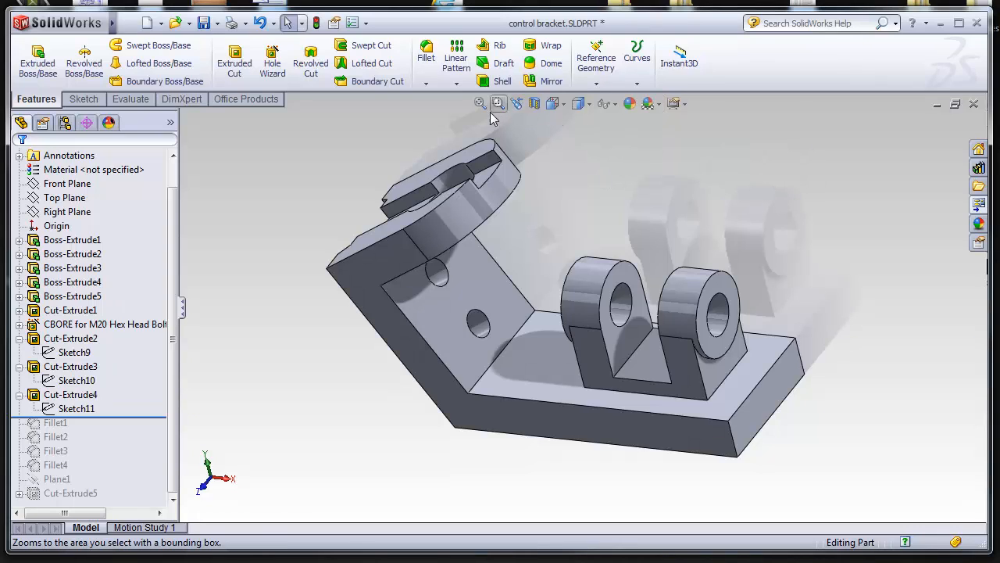
# - Show the temporary axes and examine them through the bracket's holes
pyautogui.click(614, 103)
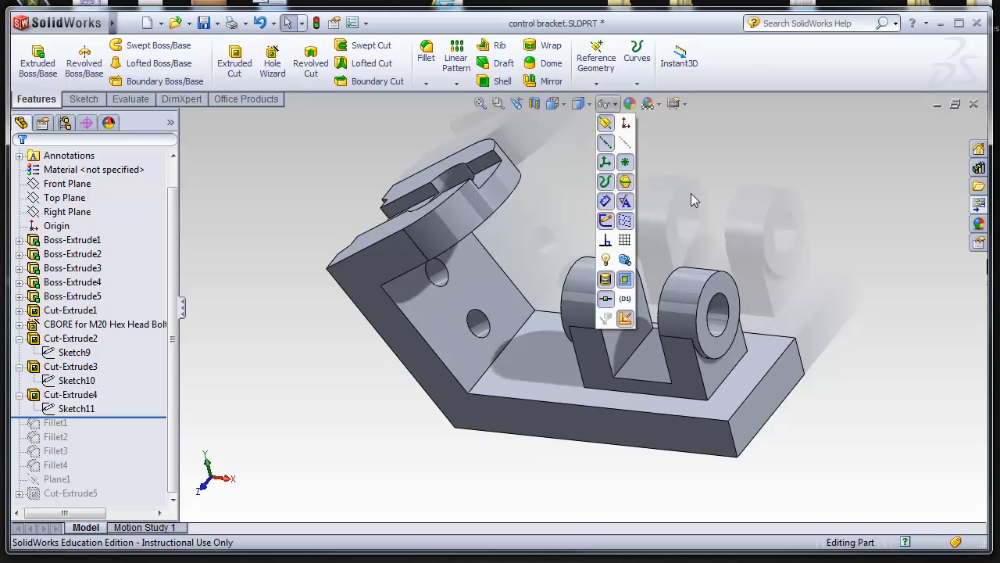
pyautogui.click(625, 145)
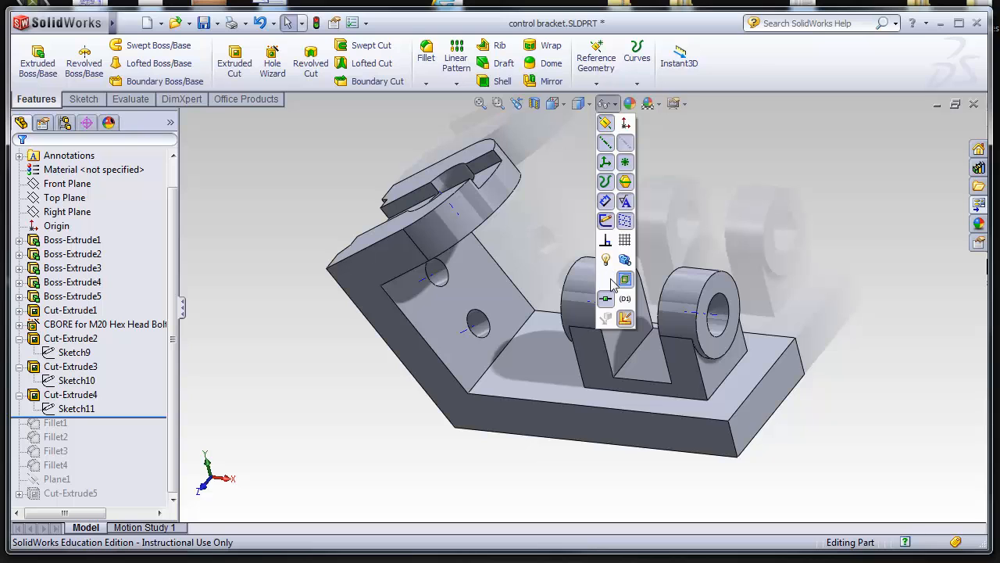
pyautogui.click(746, 307)
pyautogui.moveTo(655, 319); pyautogui.dragTo(636, 265, button='middle')
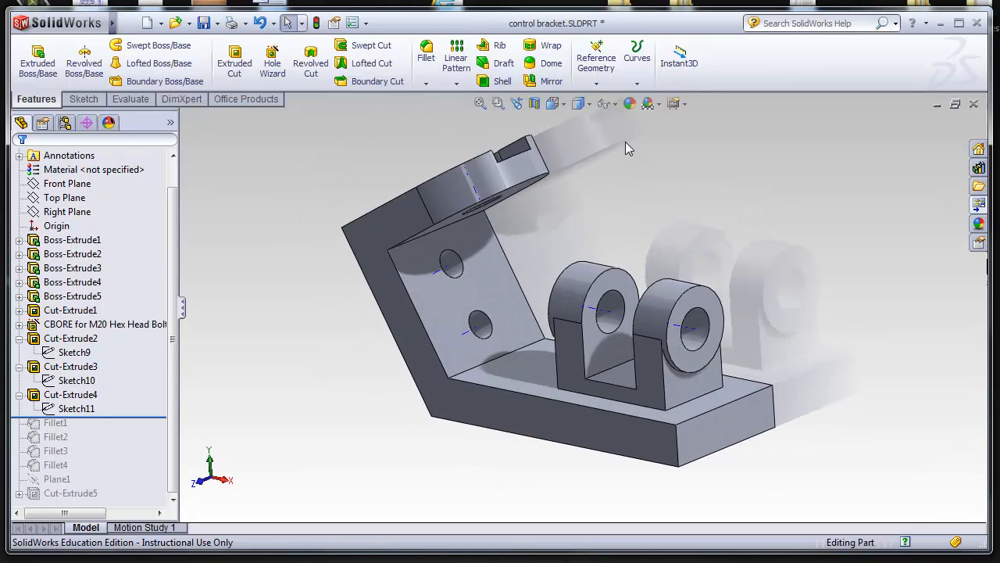
# - Hide the temporary axes
pyautogui.click(606, 103)
pyautogui.click(628, 150)
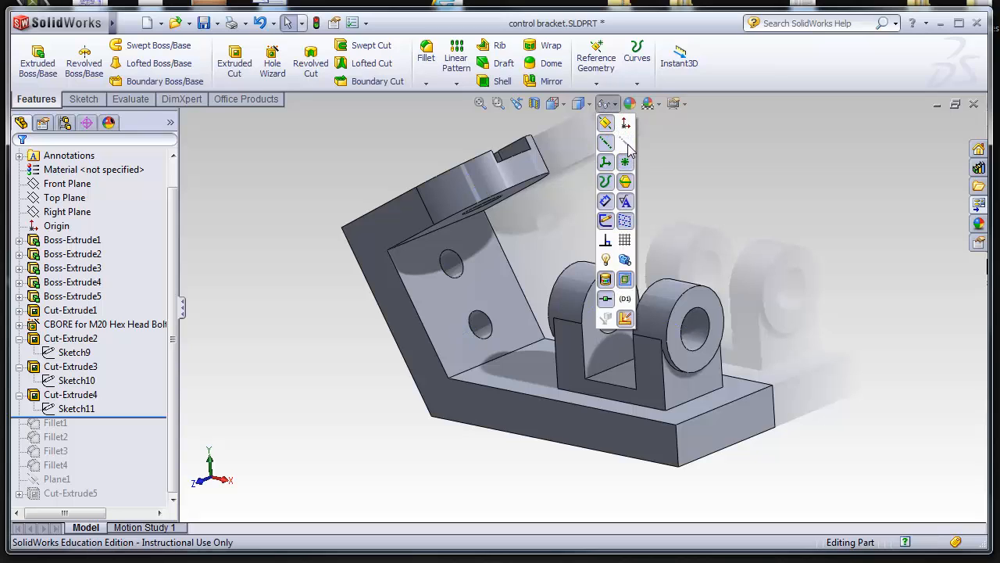
pyautogui.click(685, 204)
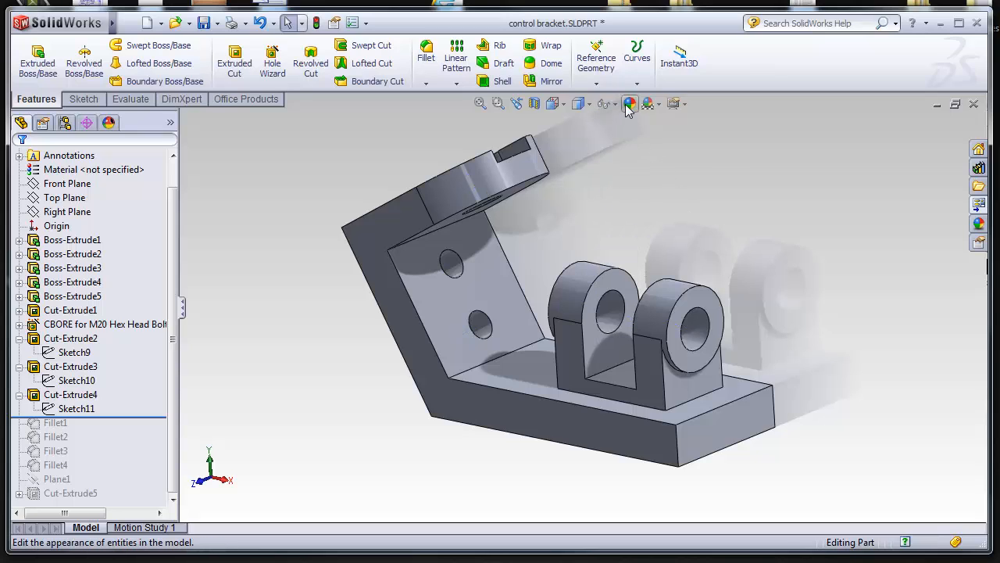
pyautogui.click(562, 105)
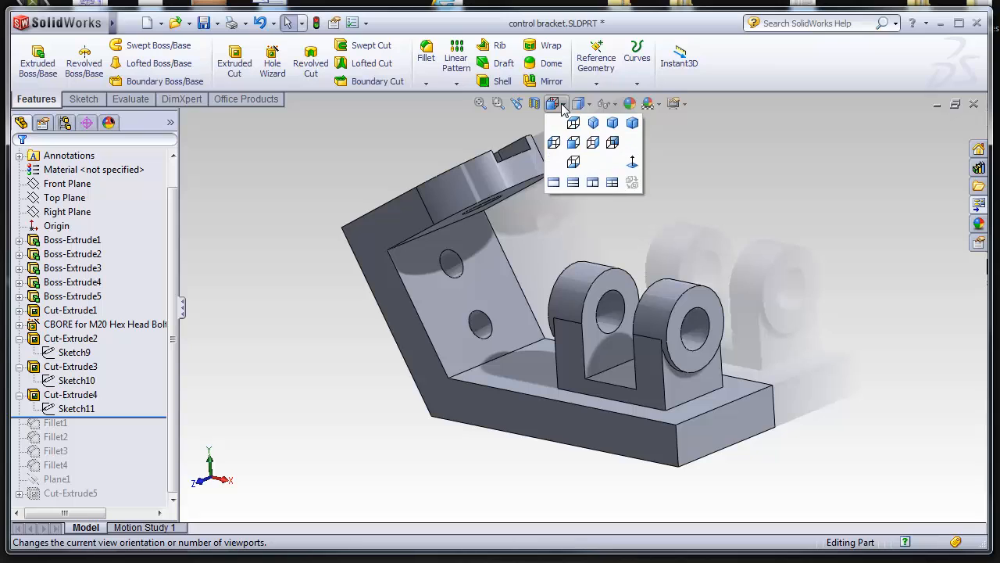
pyautogui.click(608, 104)
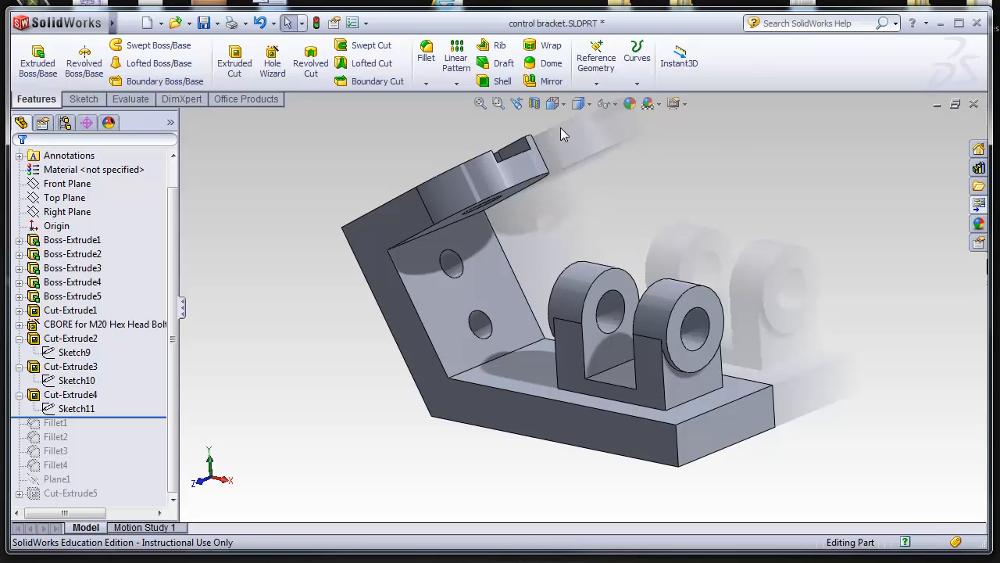
# - Set the bracket's display style to Hidden Lines Visible and examine its internal edges from a slightly rotated angle
pyautogui.click(582, 104)
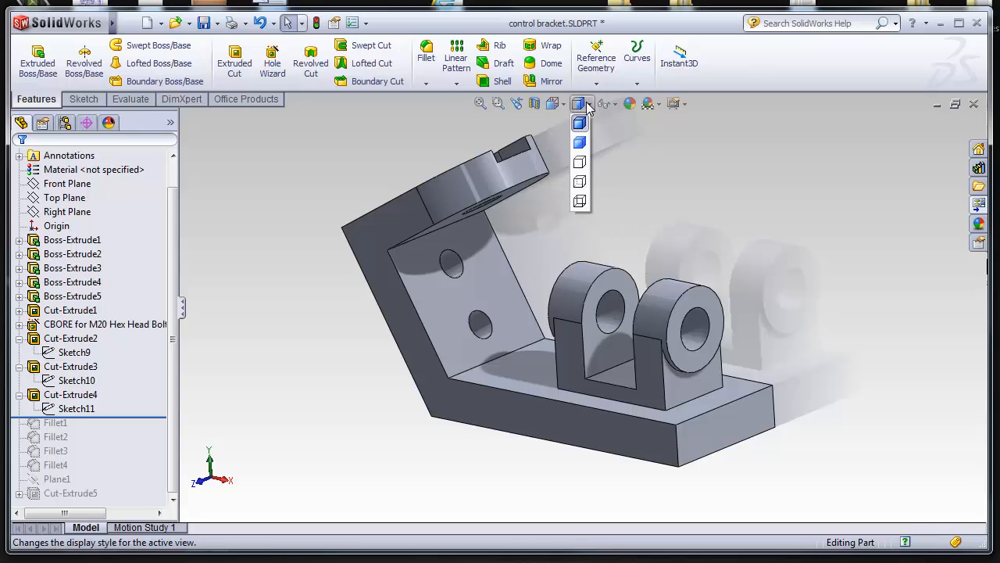
pyautogui.click(579, 181)
pyautogui.moveTo(576, 181); pyautogui.dragTo(655, 211, button='middle')
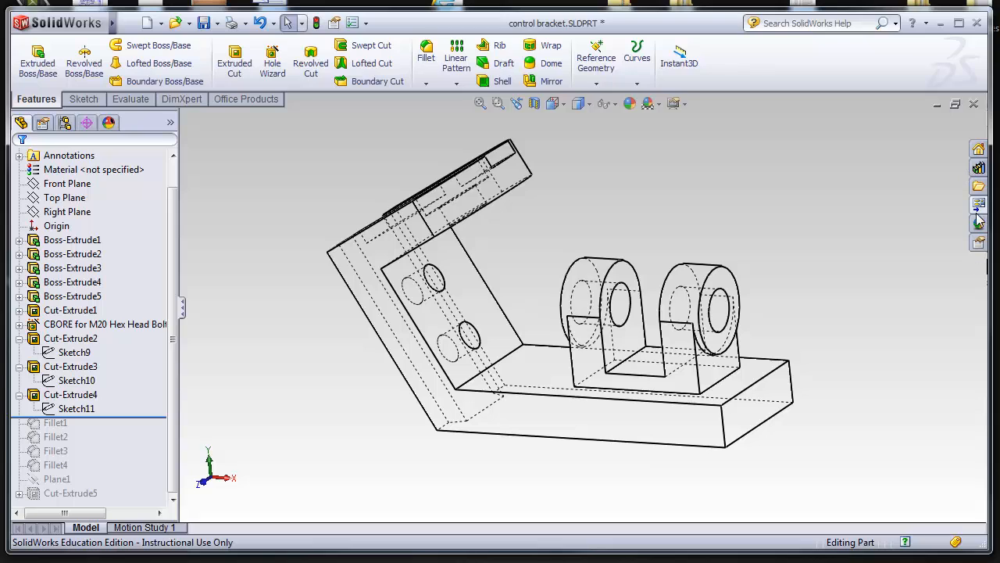
# - Roll the feature history forward to the end, past Cut-Extrude5, and rebuild the part
pyautogui.click(979, 169)
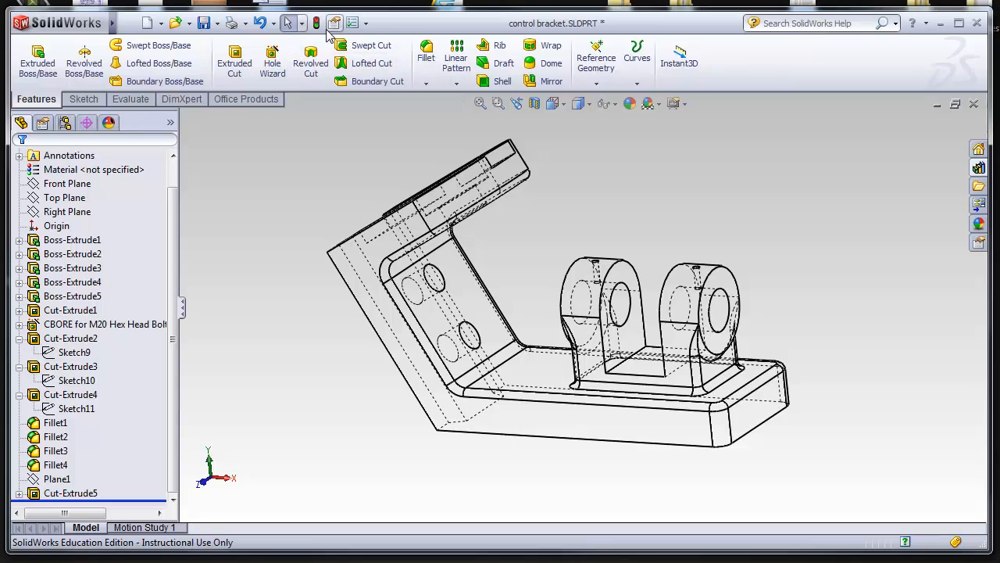
pyautogui.click(317, 29)
# - Open the system options and look through the Relations/Snaps, Performance, Default Templates and FeatureManager settings
pyautogui.click(352, 22)
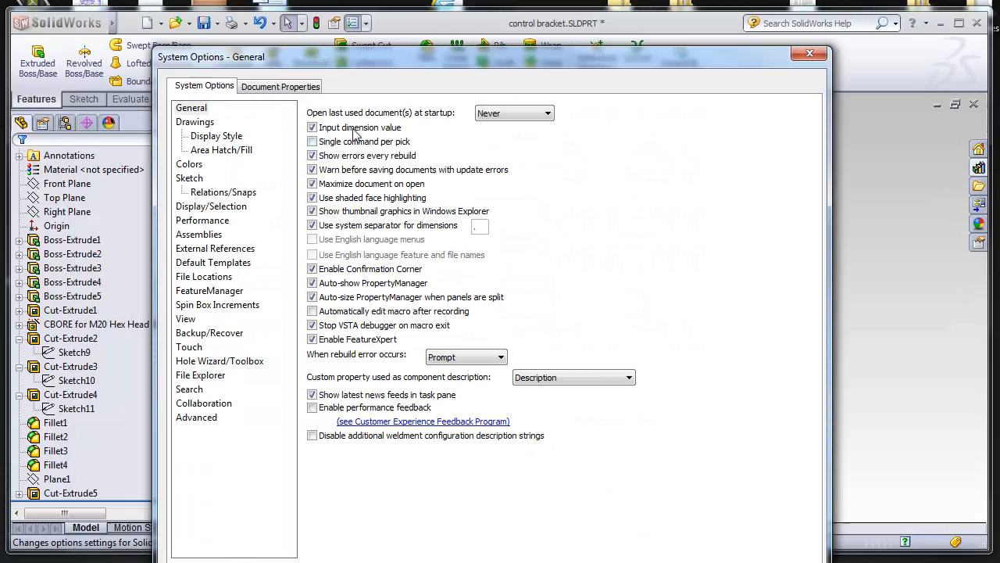
pyautogui.click(205, 193)
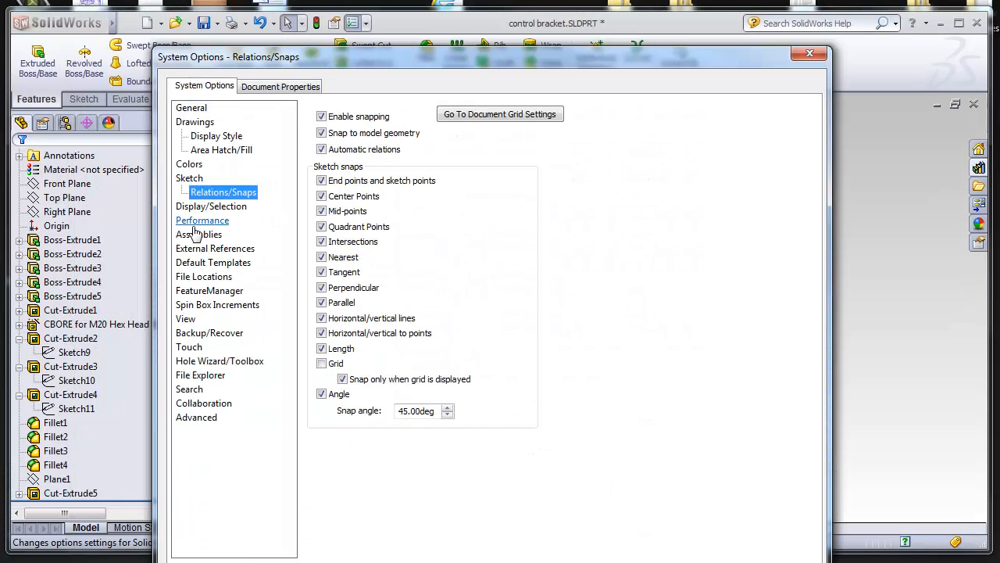
pyautogui.click(203, 220)
pyautogui.click(212, 262)
pyautogui.click(209, 291)
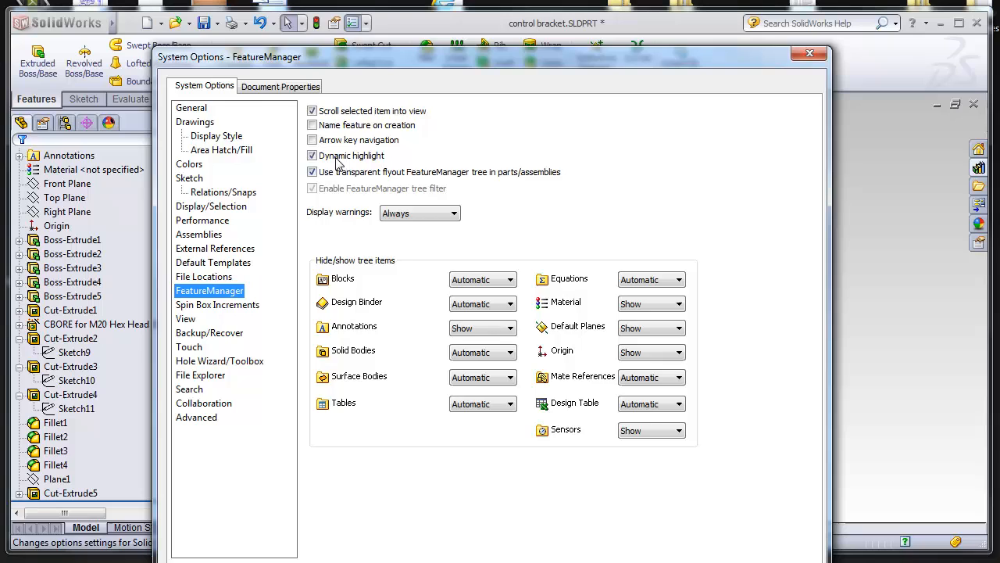
# - Look through the document properties for dimensions, tables, image quality and material properties, then close the options
pyautogui.click(280, 86)
pyautogui.click(215, 136)
pyautogui.click(204, 164)
pyautogui.click(205, 248)
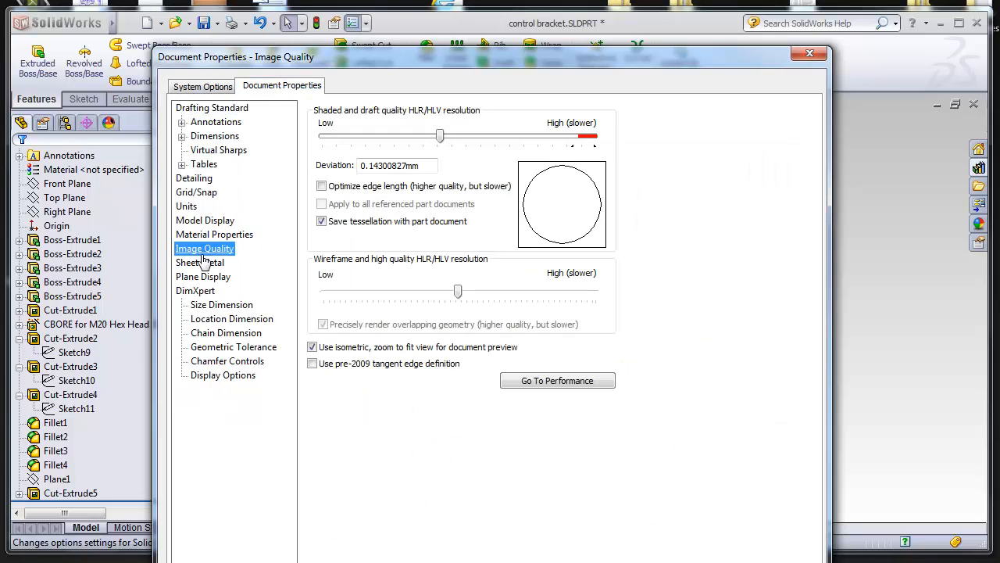
pyautogui.click(210, 234)
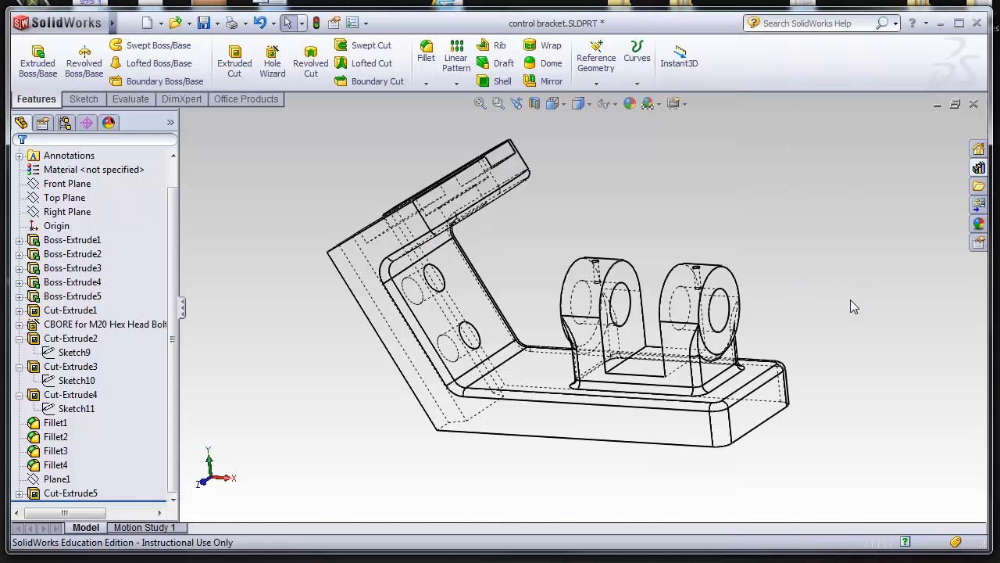